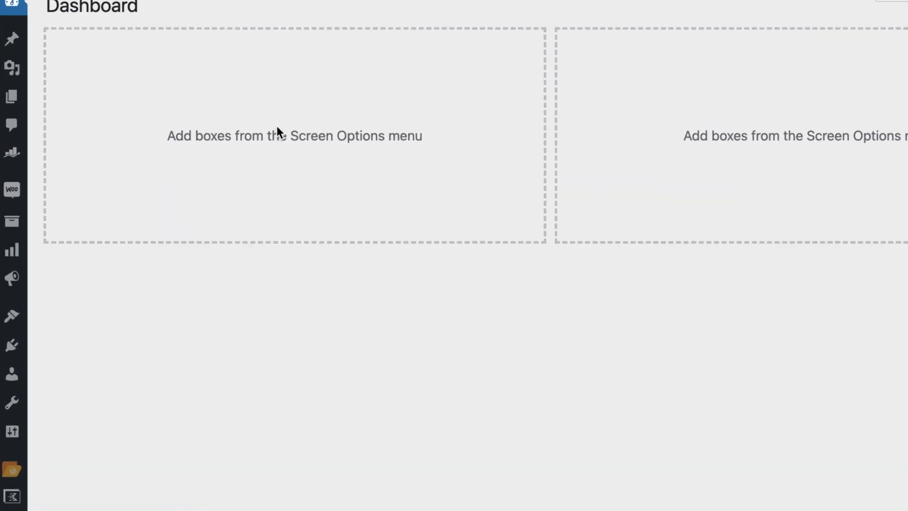
Open Content AI's RankBot chat from the Rank Math menu, then beside the Rank Math PRO review post
mouse_move(13, 143)
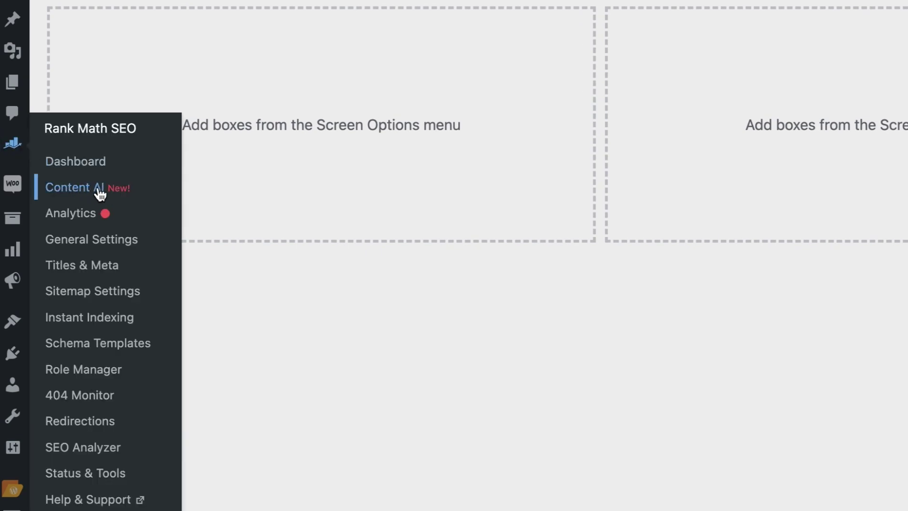
left_click(98, 170)
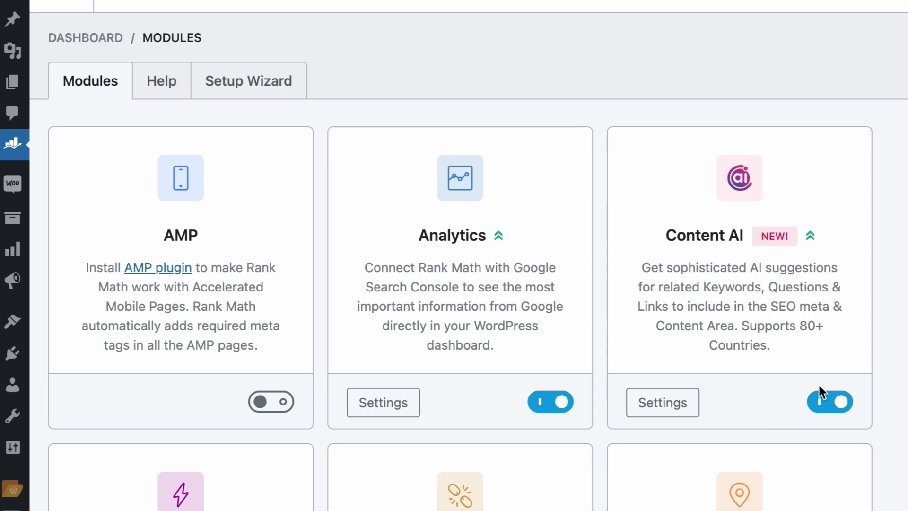
mouse_move(18, 151)
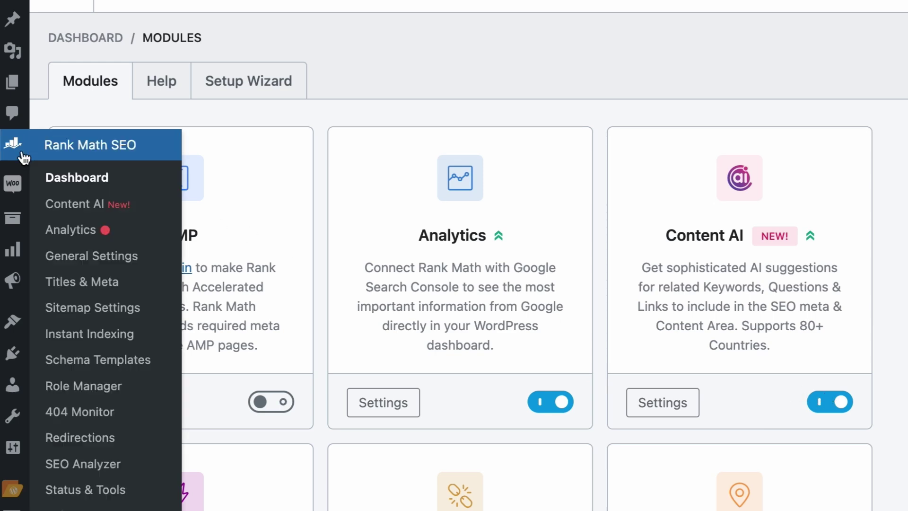
left_click(71, 203)
left_click(284, 104)
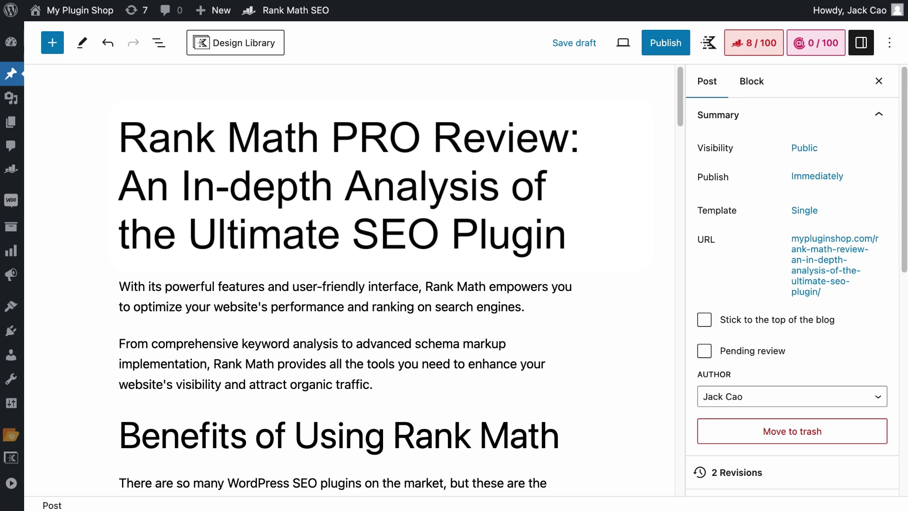
left_click(821, 44)
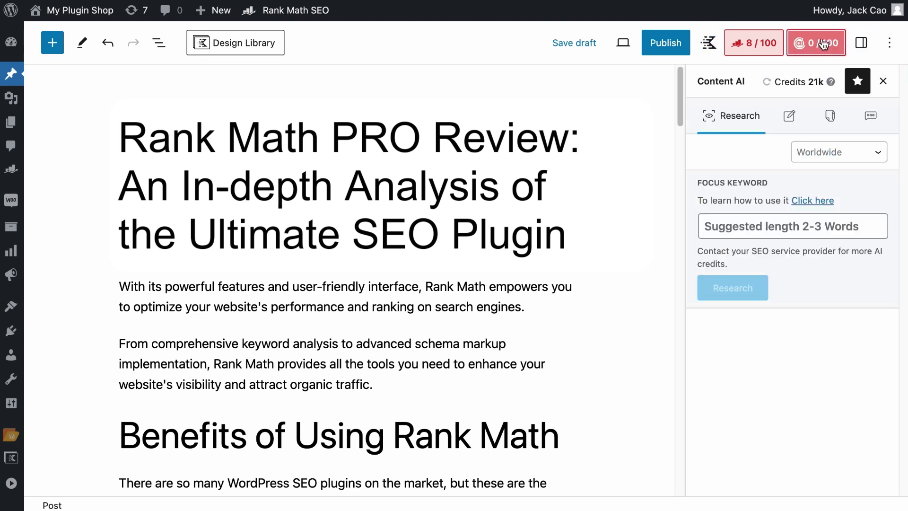
left_click(865, 122)
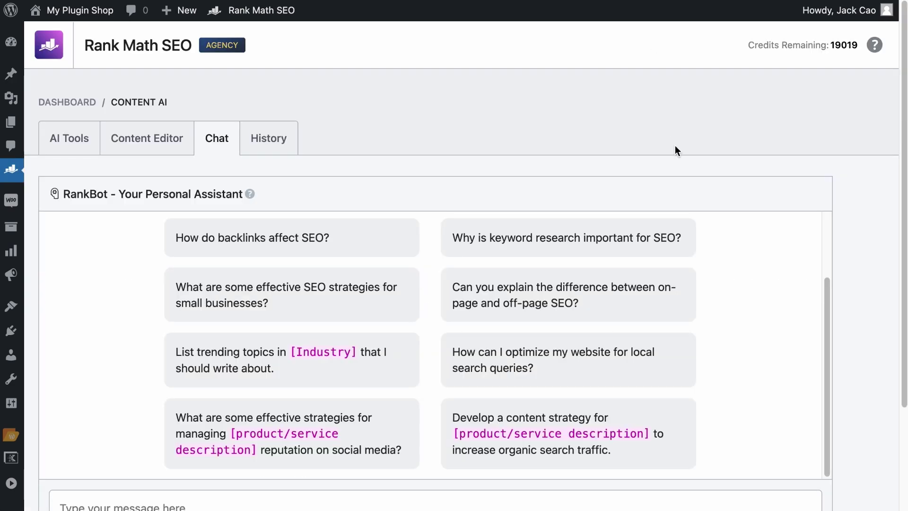
Ask RankBot for a personal, non-salesy conclusion on why getting Rank Math Pro makes sense
scroll(677, 149, "down", 2)
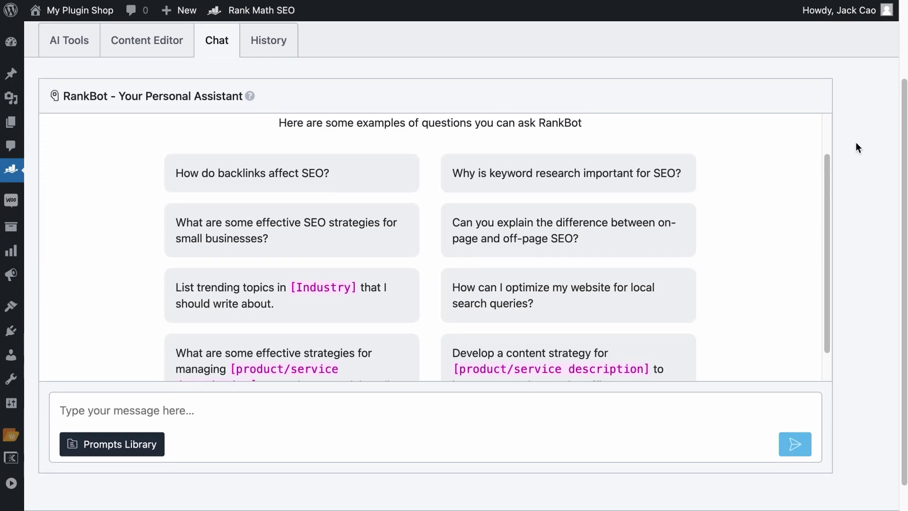
scroll(857, 142, "up", 3)
scroll(859, 141, "down", 2)
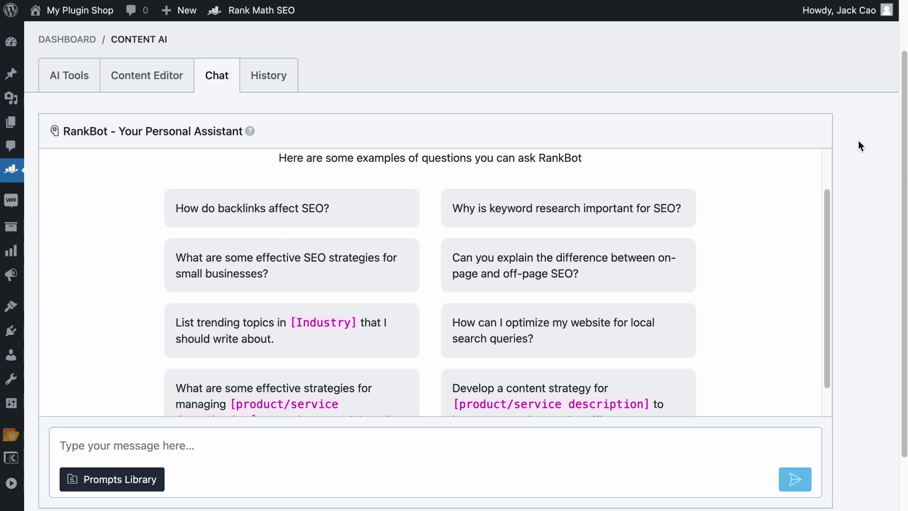
left_click(535, 469)
type("Wri")
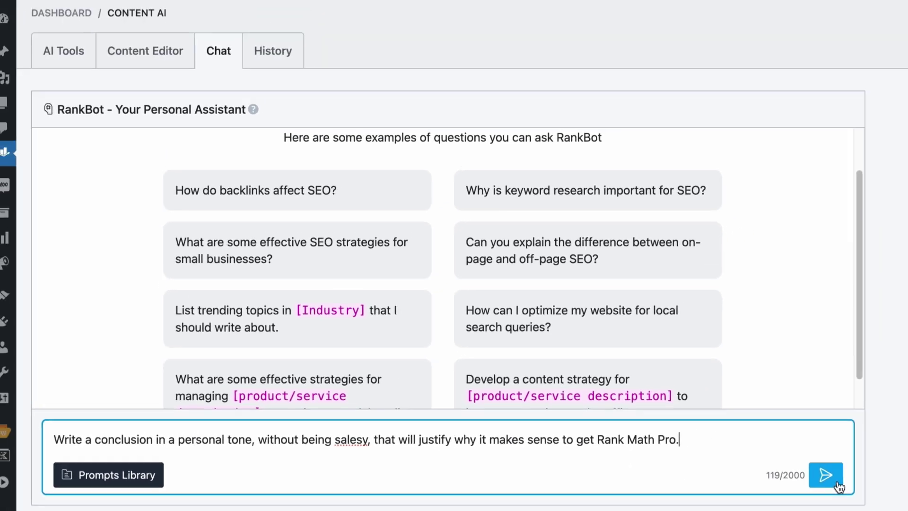
left_click(824, 478)
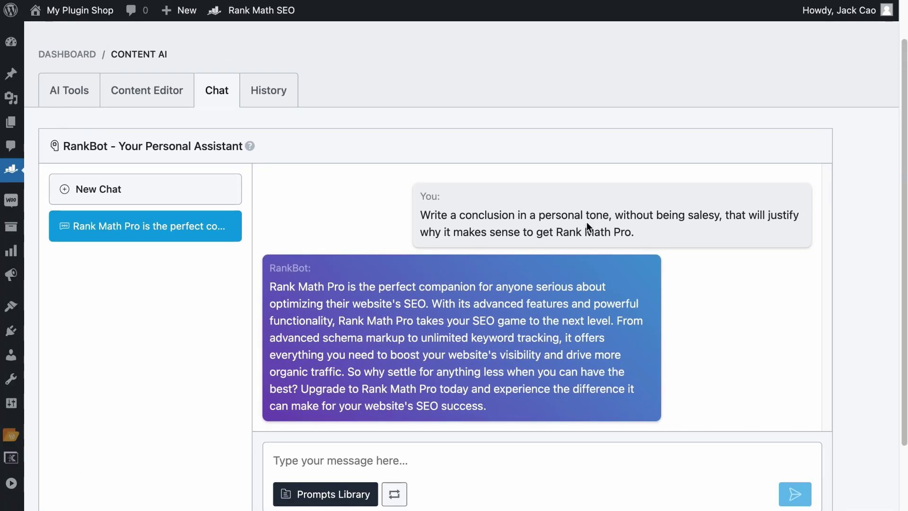
triple_click(587, 222)
Copy the sent request and start a new custom prompt named 'Review Conclusion'
right_click(585, 219)
left_click(621, 252)
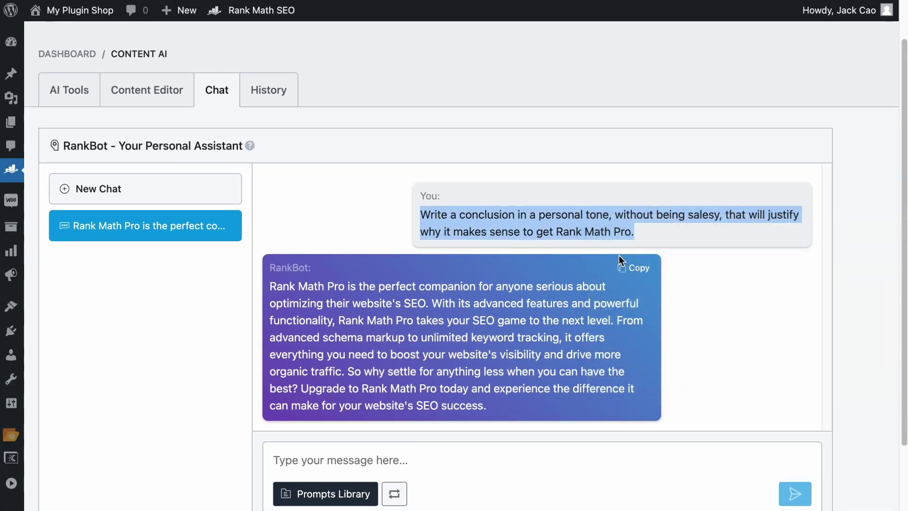
scroll(426, 378, "down", 1)
left_click(335, 476)
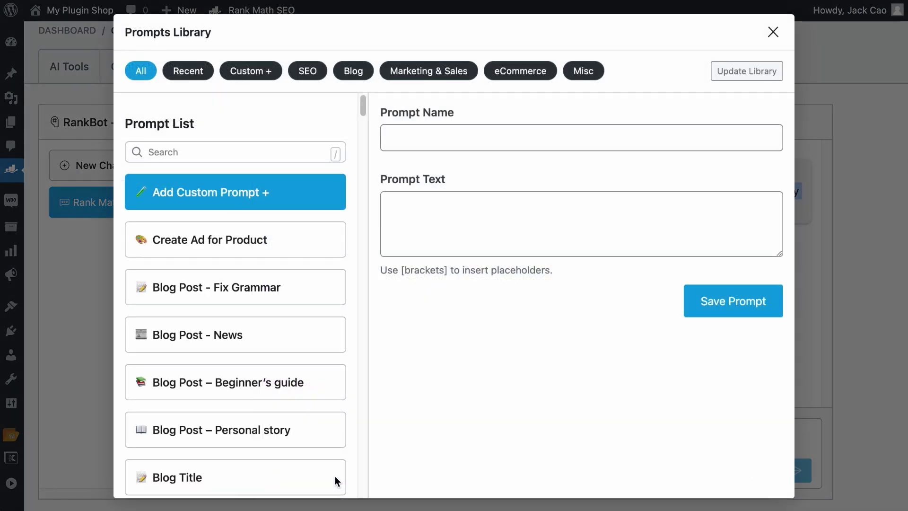
left_click(468, 137)
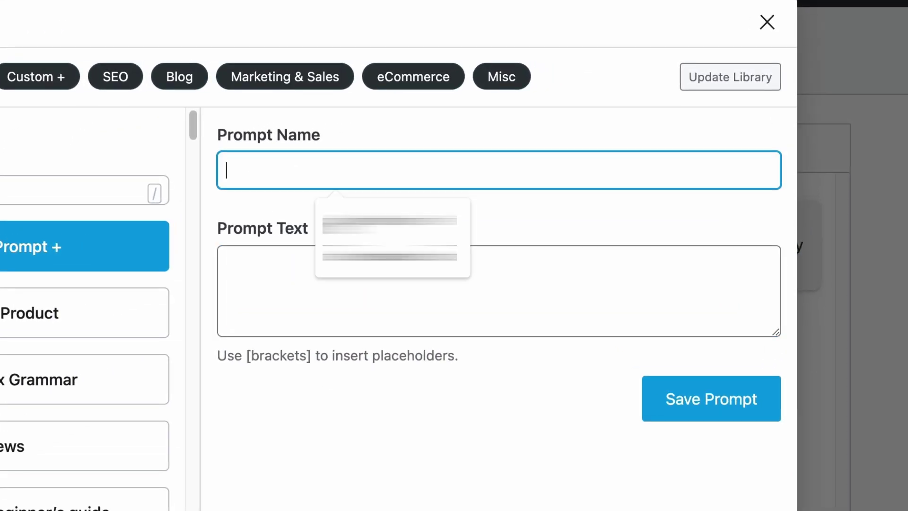
type("Review Conclusion")
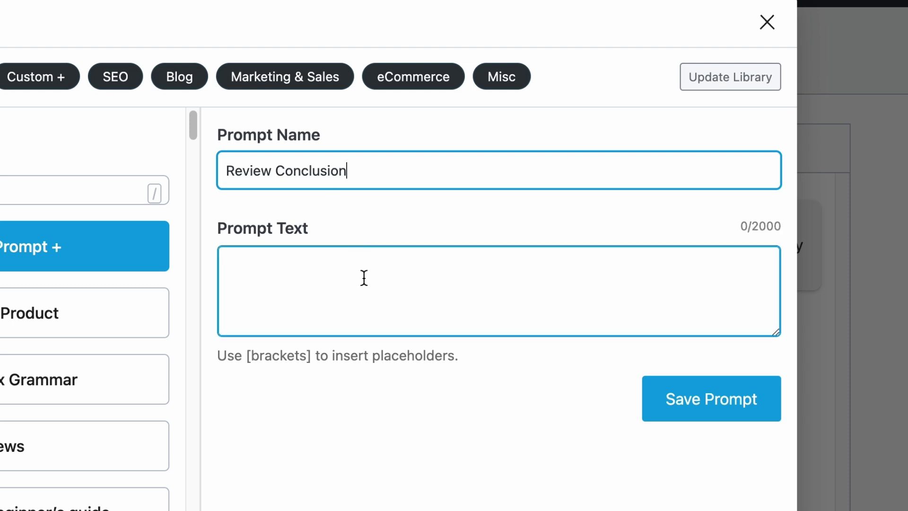
Paste the request as prompt text, replace Rank Math Pro with [add product], save and use it
left_click(367, 282)
key("super+v")
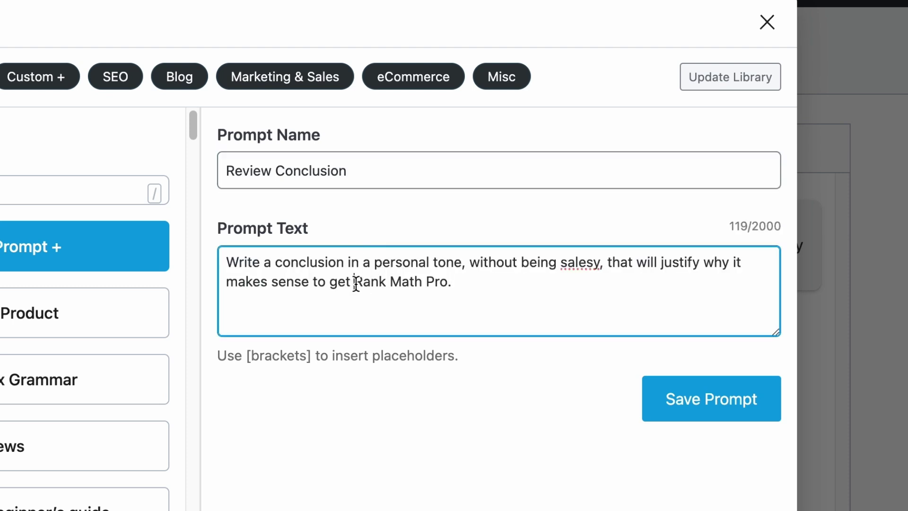
left_click_drag(355, 284, 441, 286)
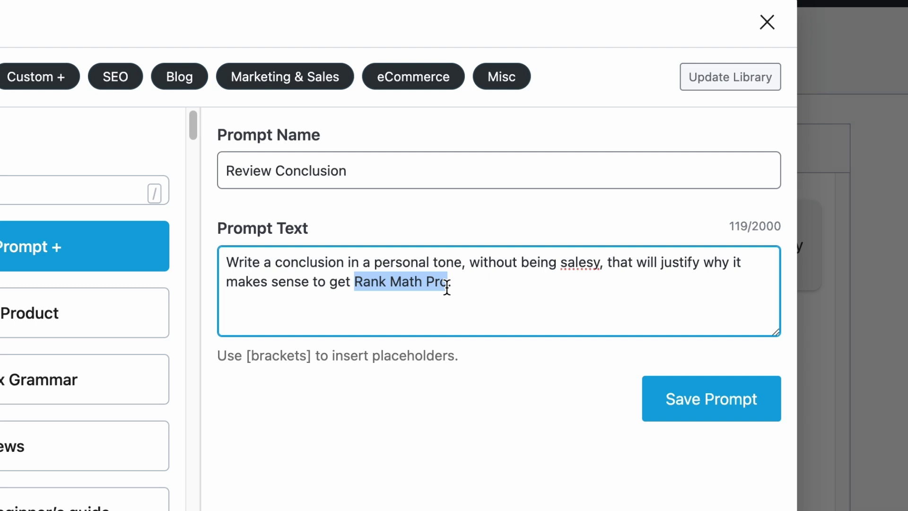
type("[add")
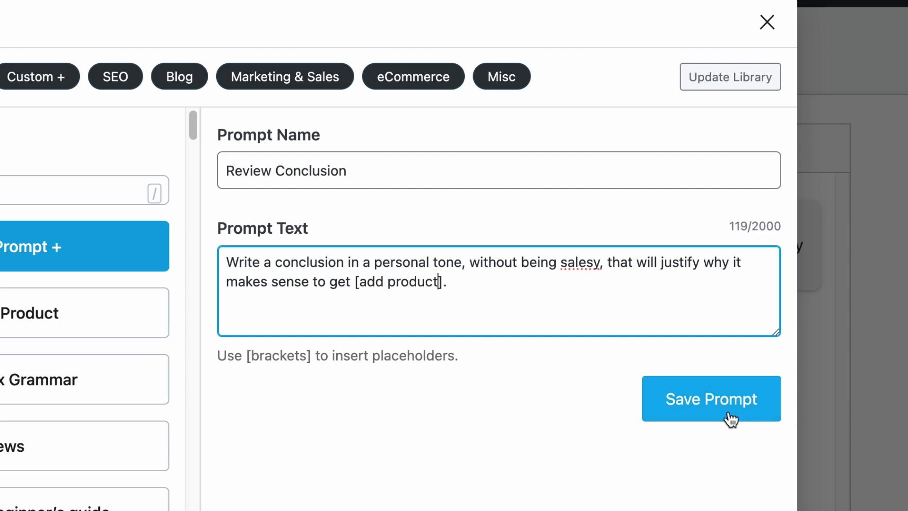
left_click(730, 416)
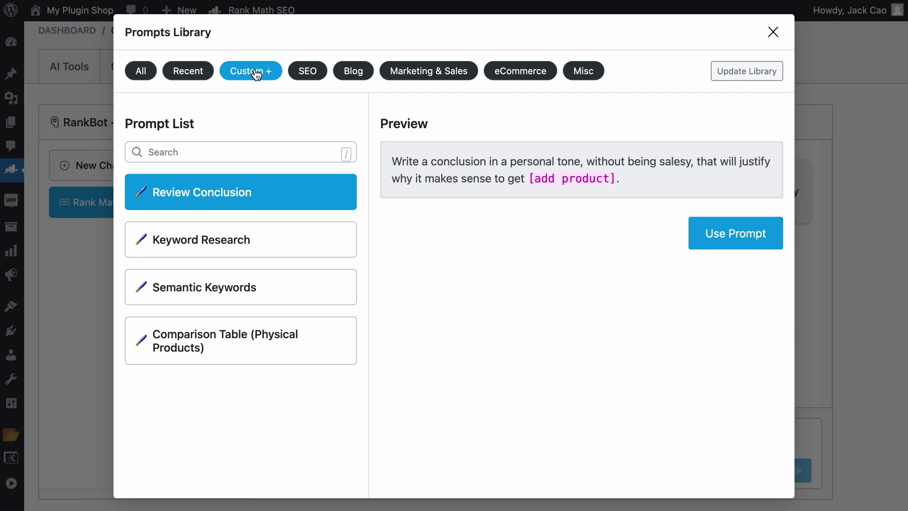
left_click(704, 231)
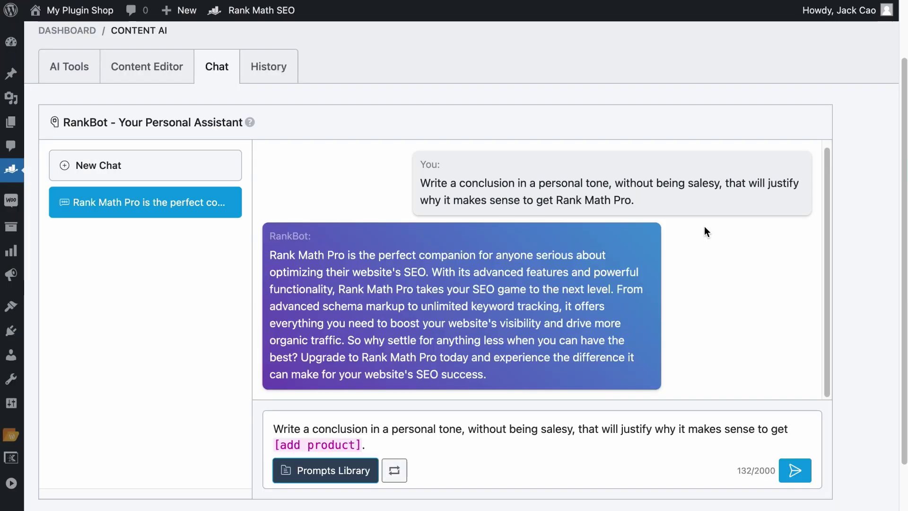
mouse_move(305, 267)
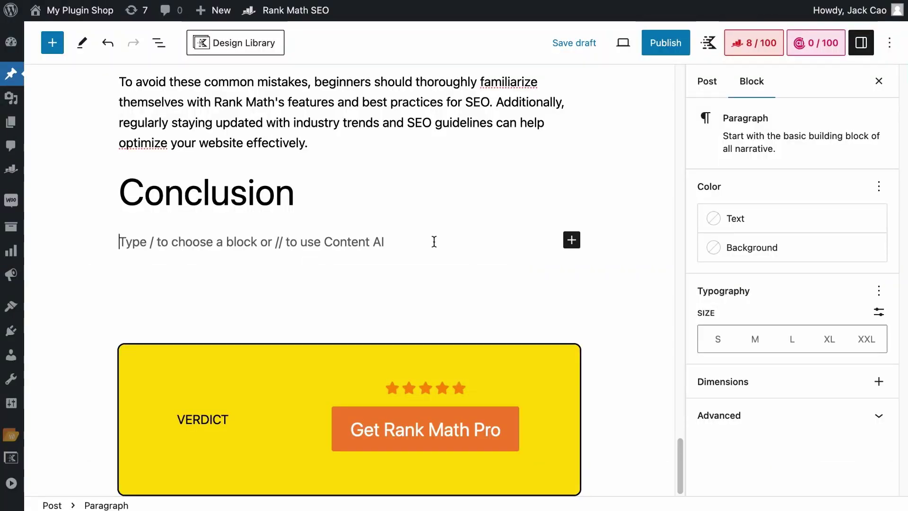
Type //conclusion under the Conclusion heading to launch the Blog Post Conclusion tool
left_click(810, 62)
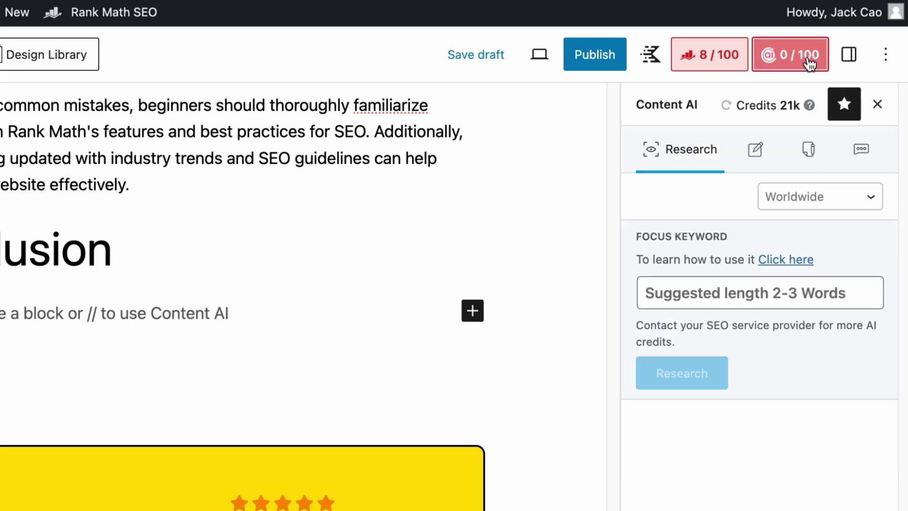
left_click(809, 149)
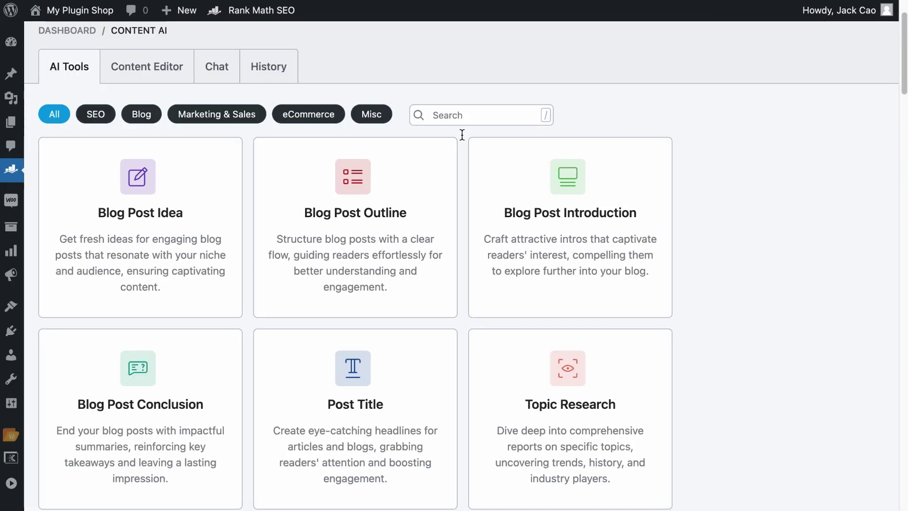
scroll(251, 286, "down", 3)
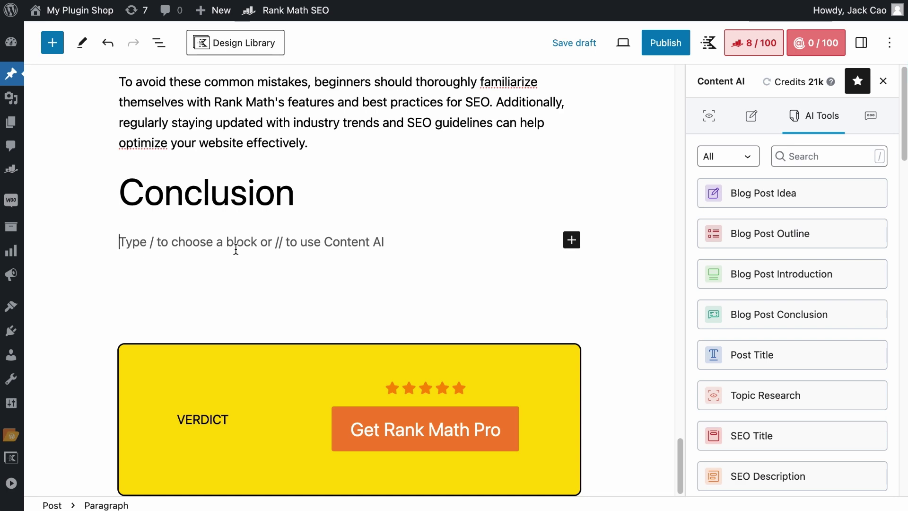
type("//")
type("conclusi")
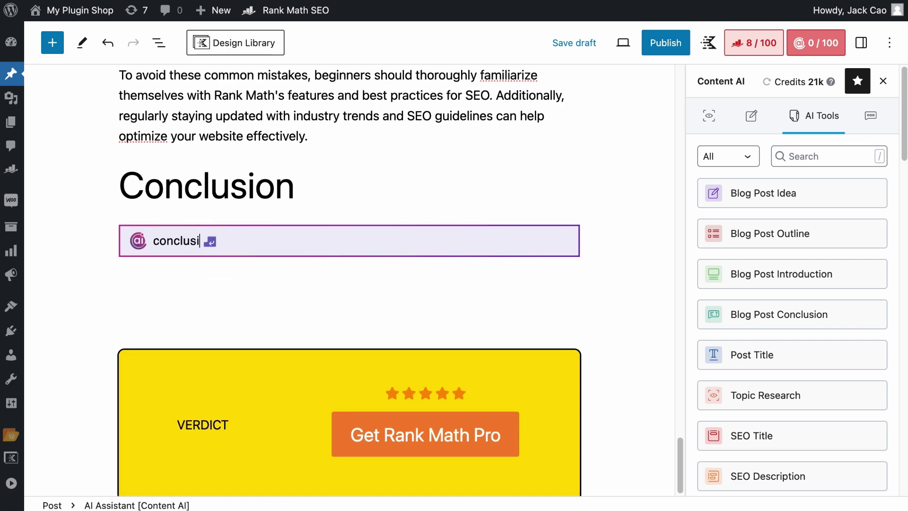
type("on")
left_click(296, 215)
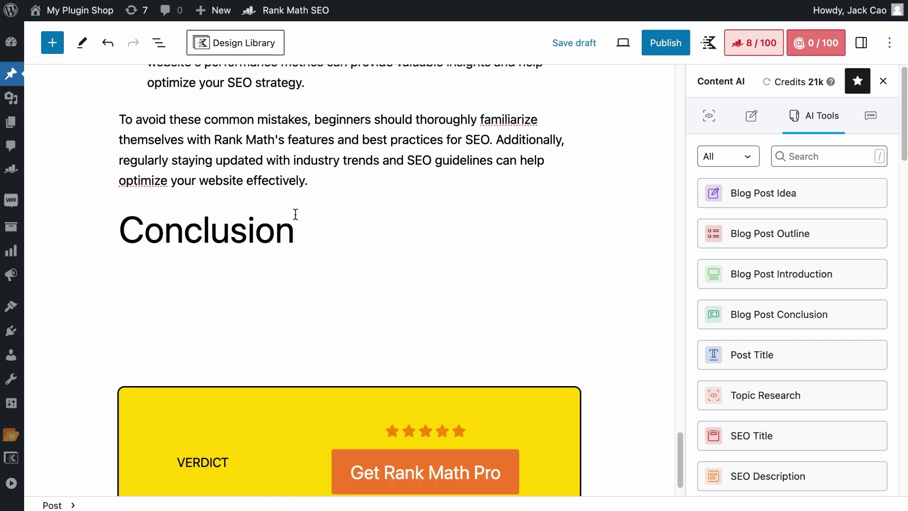
left_click(192, 96)
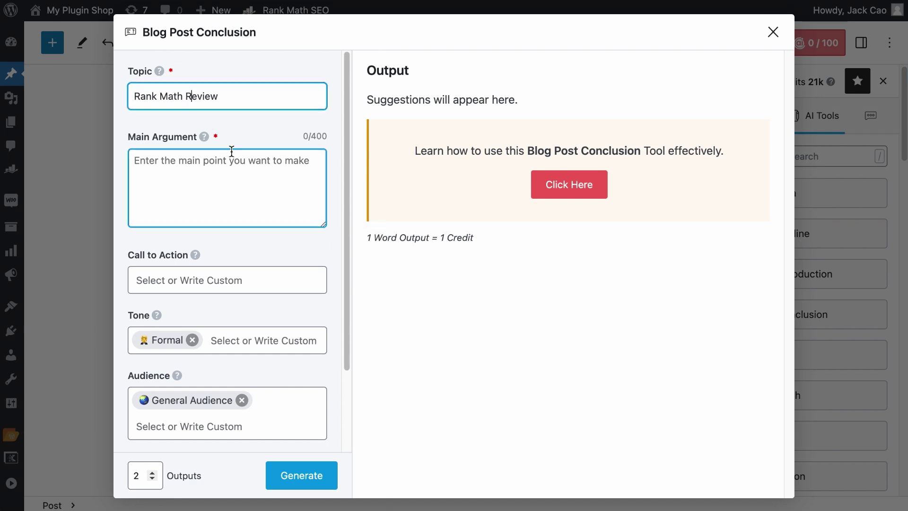
Change the conclusion topic to 'Rank Math Pro Review'
key("Left")
type("Pro")
left_click_drag(237, 96, 111, 86)
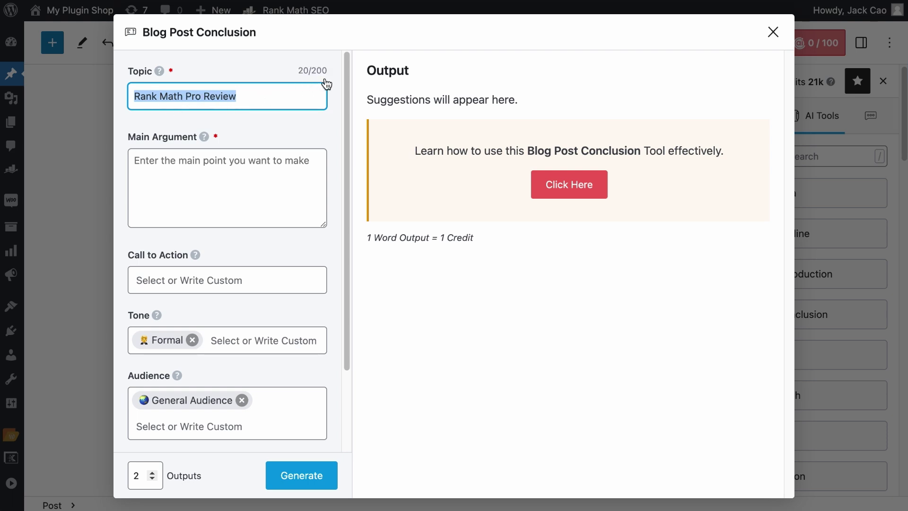
Enter a main argument praising Rank Math's low price, speed, tools and support, enlarging the box
left_click(243, 167)
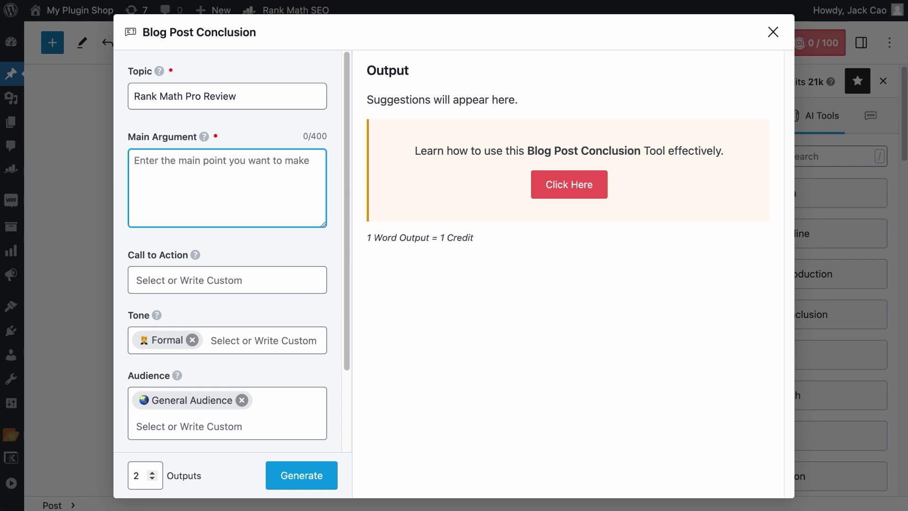
type("Rank Math is one of the cheapes")
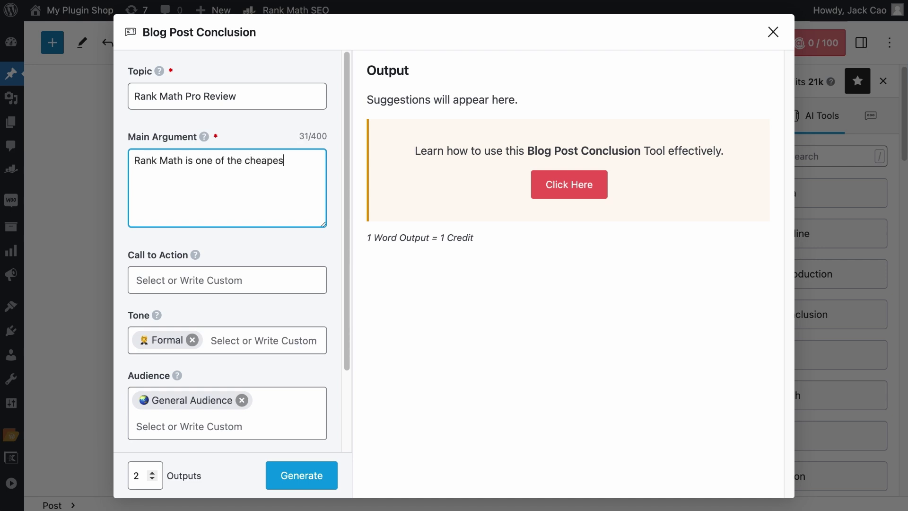
type("t and fastest WordPress SEO ")
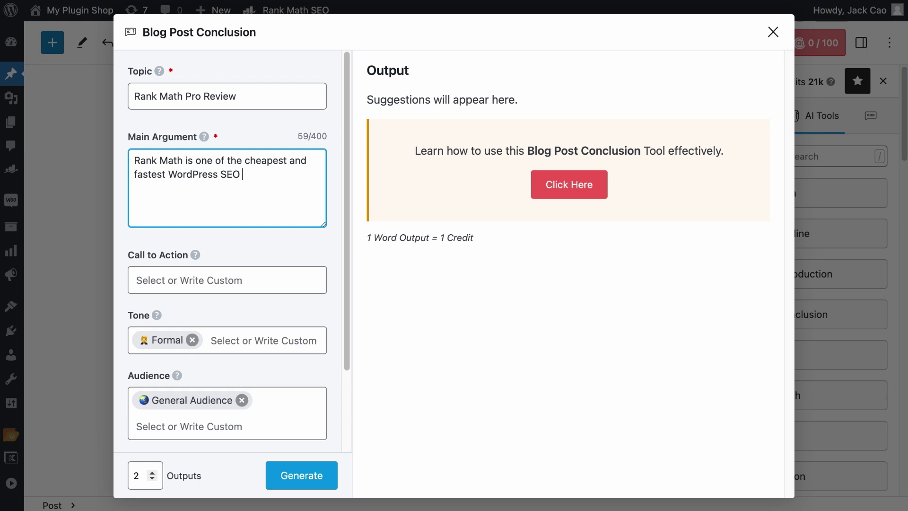
type("Plugins that provides a full")
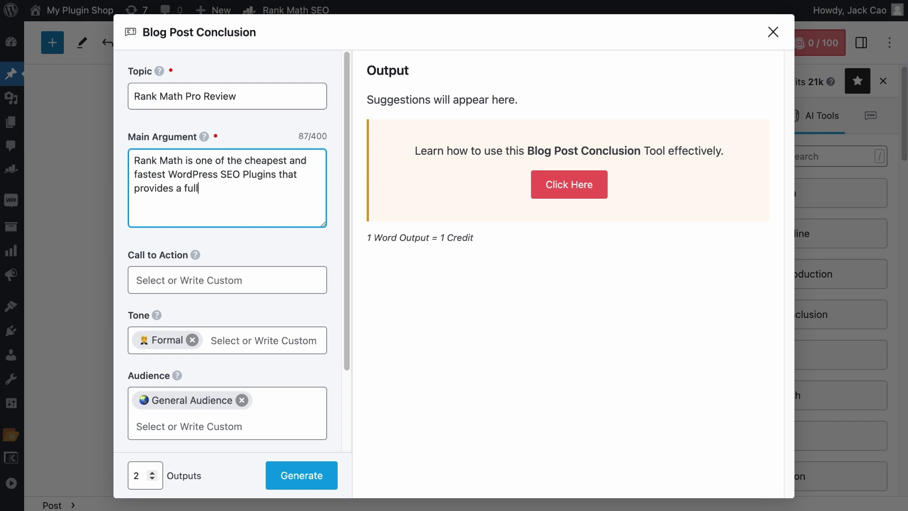
type(" suite of SEO and AI writing ")
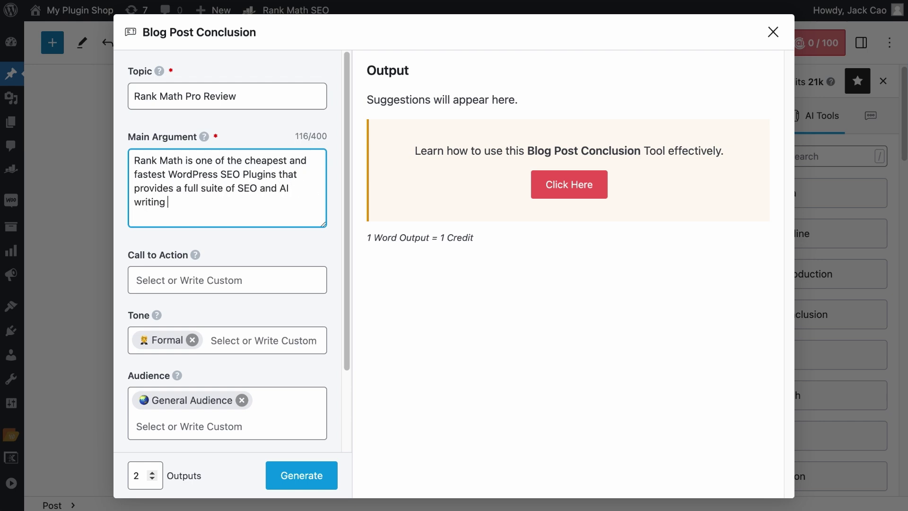
type("tools. Rank Math also provides one of the best suppor")
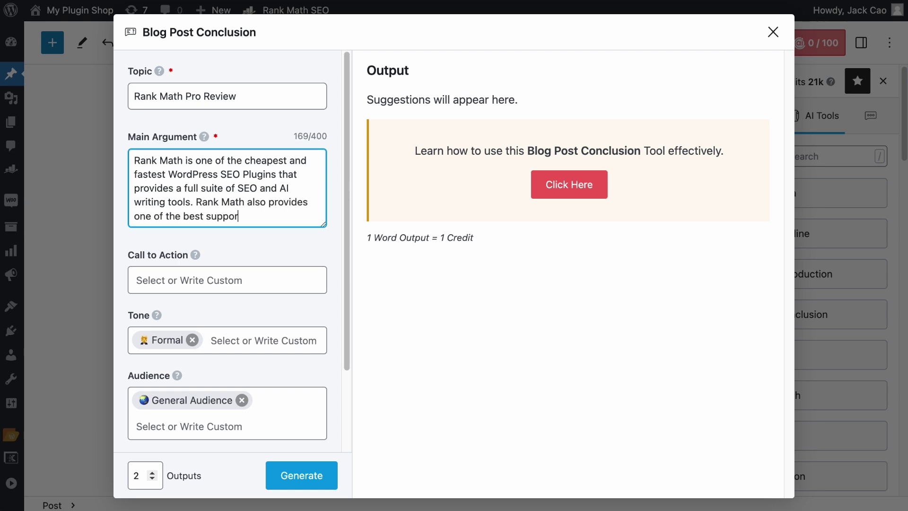
type("t to any SEO or product related questions.")
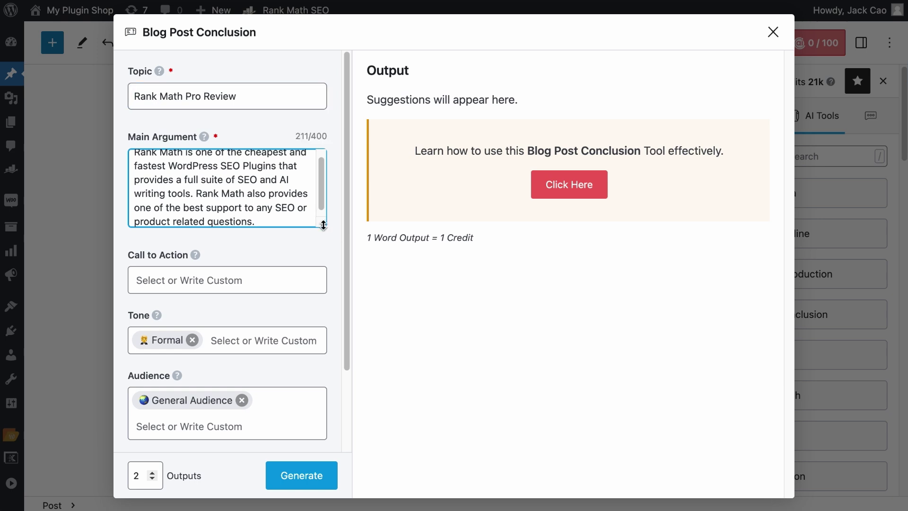
left_click_drag(323, 224, 320, 261)
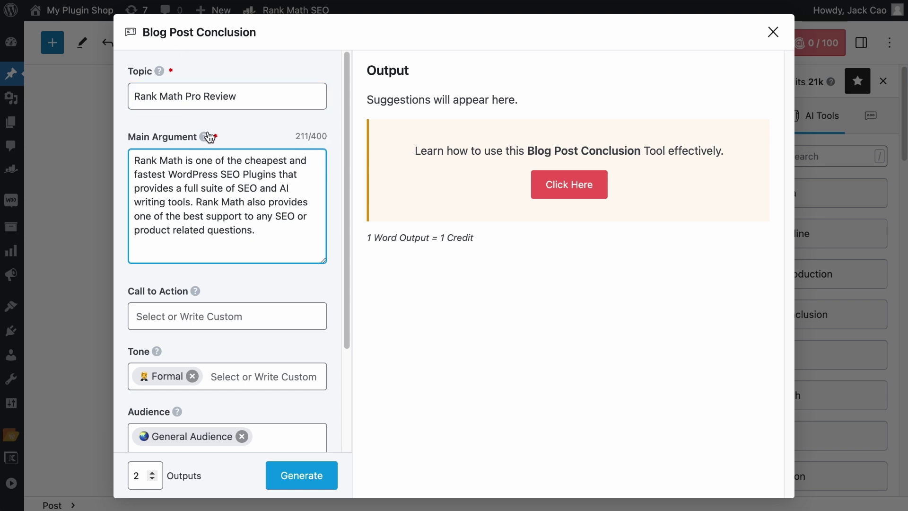
Generate two conclusion drafts, then bring up the call-to-action suggestions list
left_click(284, 476)
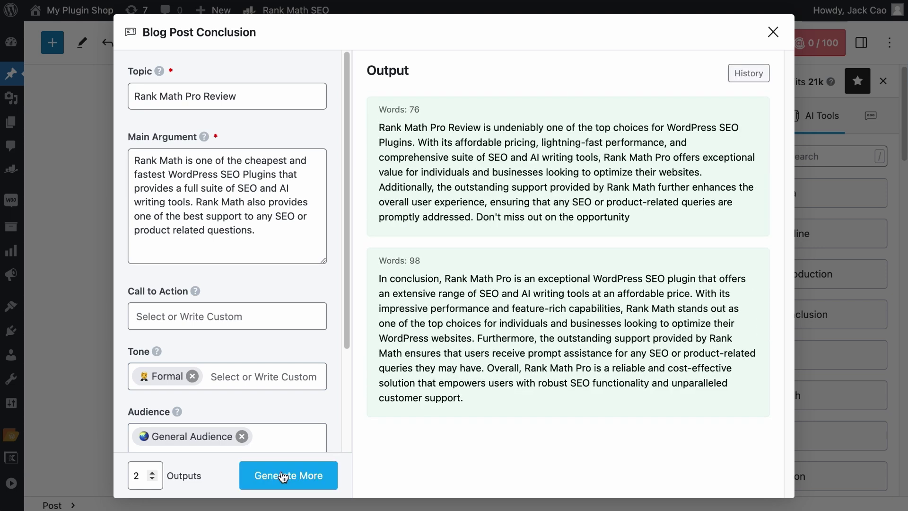
mouse_move(599, 269)
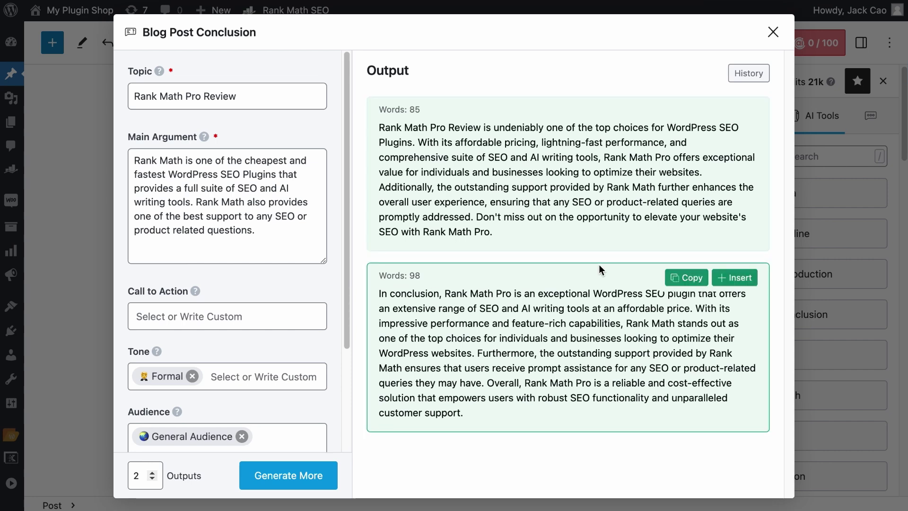
scroll(298, 345, "down", 3)
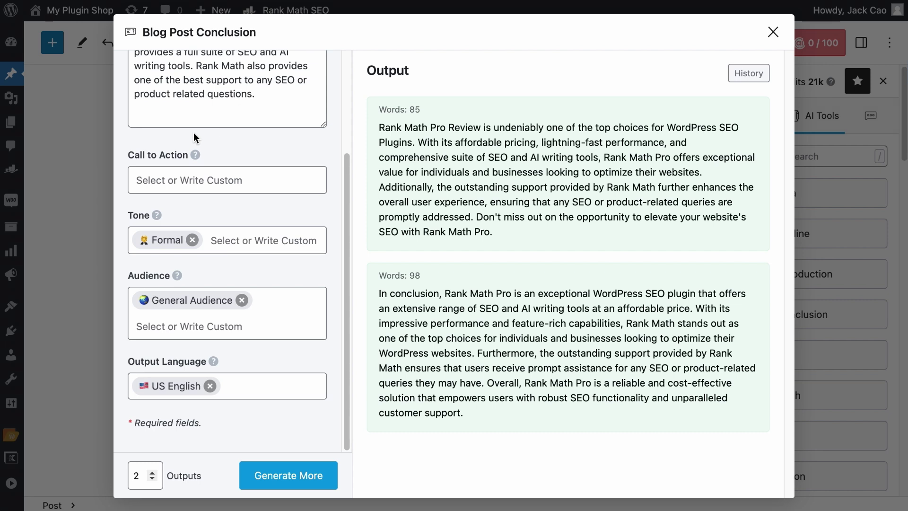
left_click(242, 190)
mouse_move(581, 237)
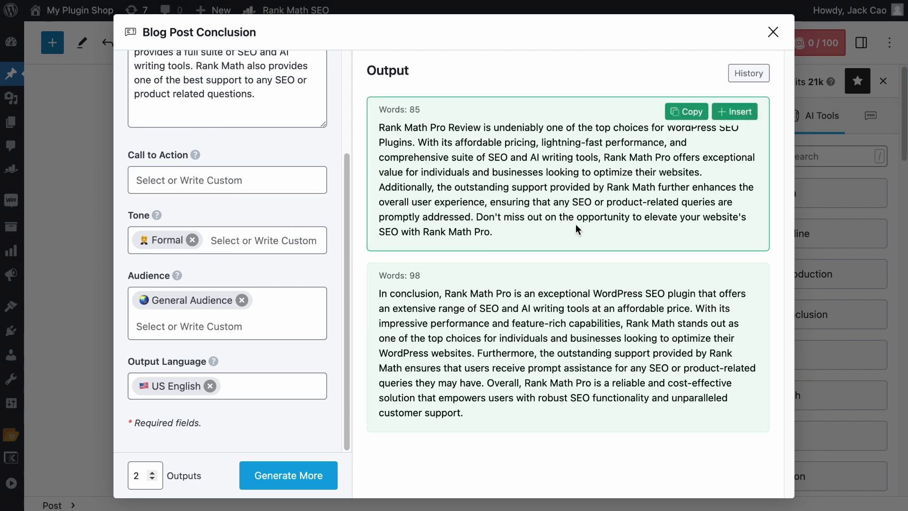
left_click(227, 180)
left_click(227, 180)
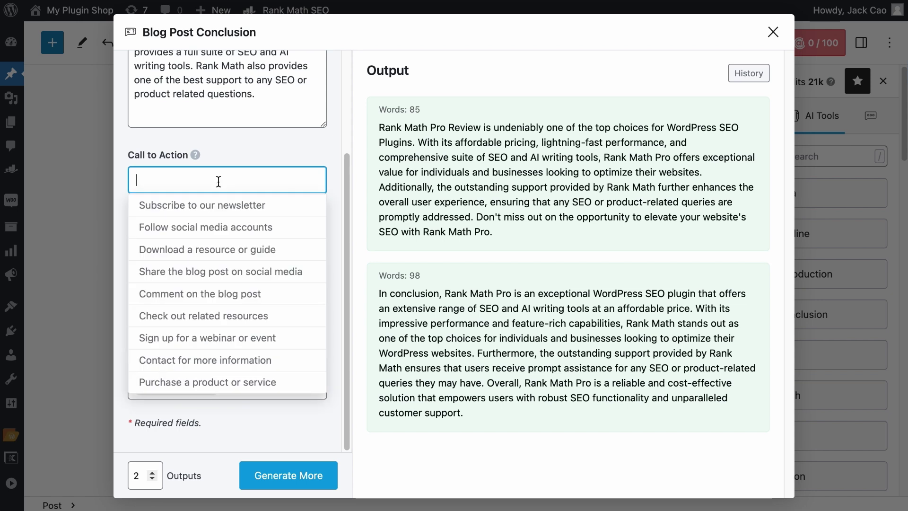
Generate one conclusion with the 'Purchase a product or service' call to action
left_click(209, 382)
left_click(152, 478)
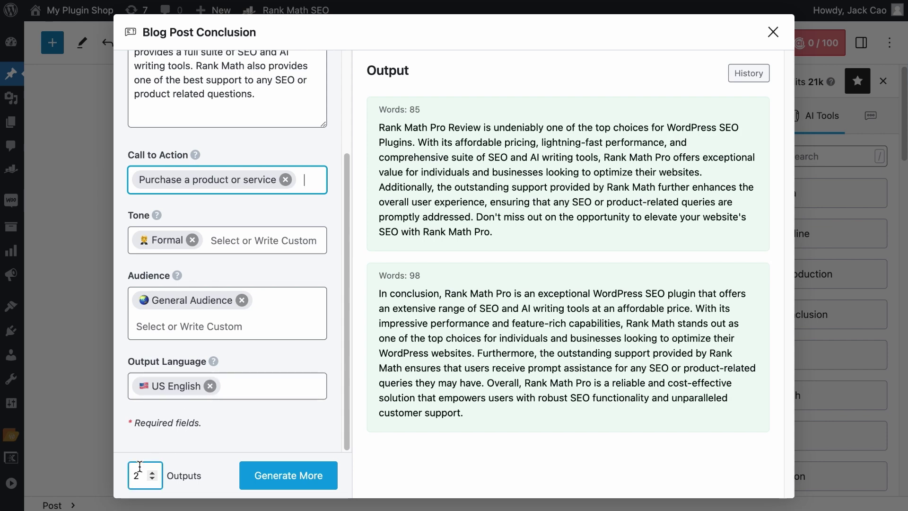
left_click(305, 481)
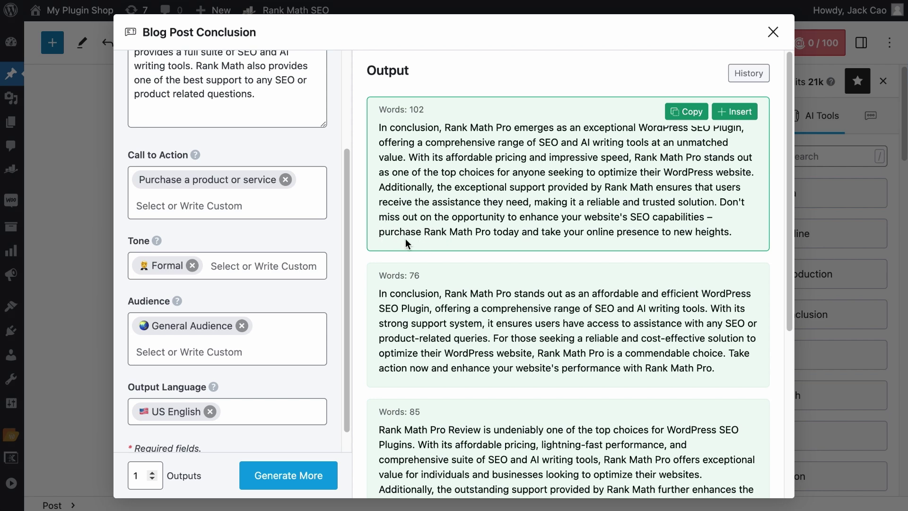
Replace the call to action with a custom 'Get Product' tag and generate again
left_click(285, 179)
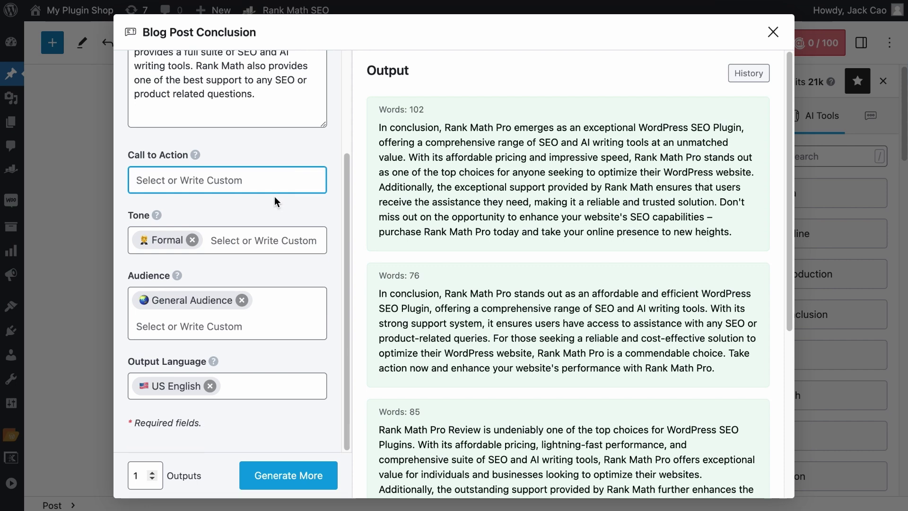
type("Get Product")
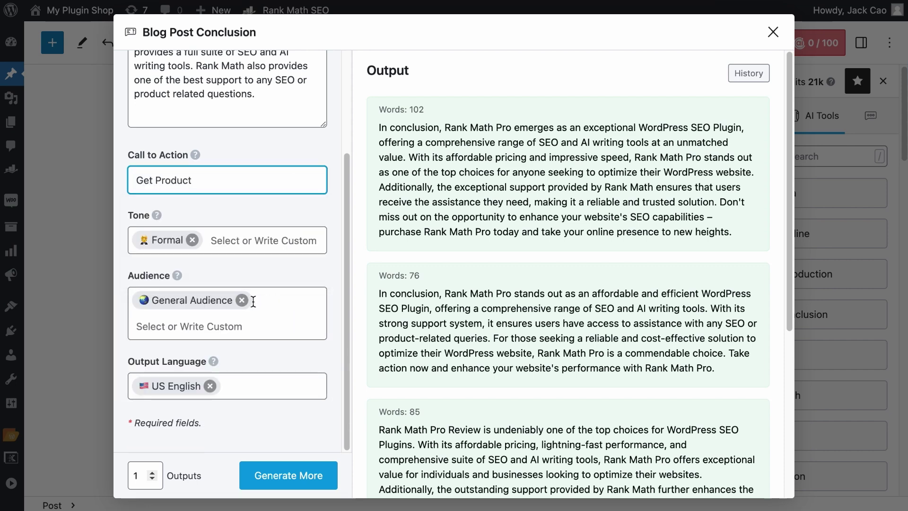
key("Return")
left_click(263, 470)
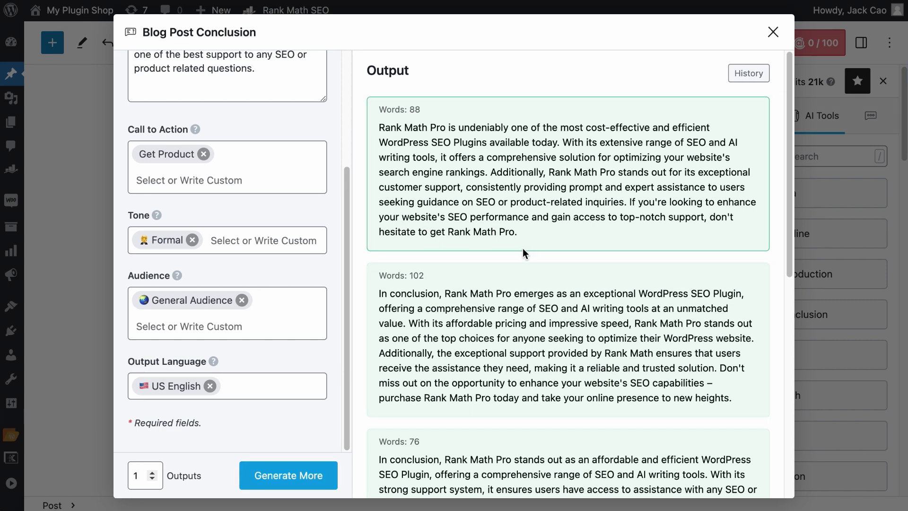
mouse_move(487, 239)
left_click(326, 155)
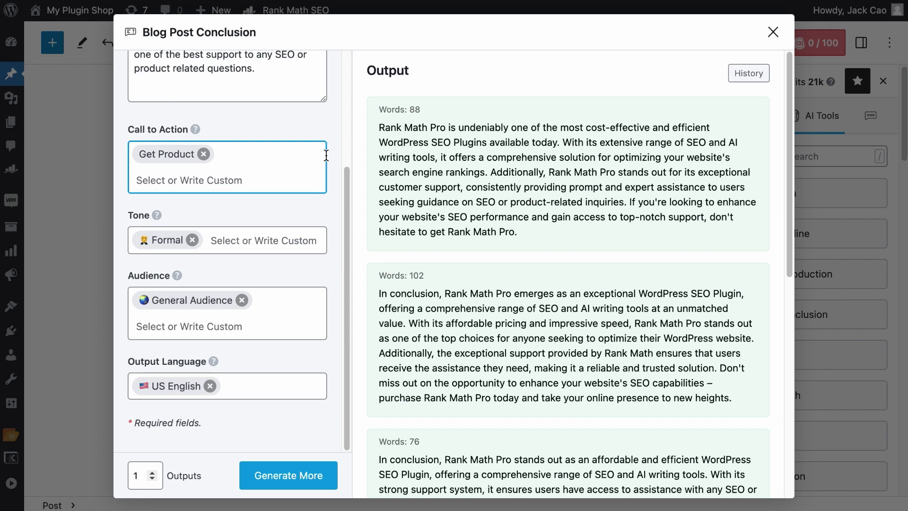
Add Friendly, Informal and Conversational tones and remove Formal
left_click(223, 229)
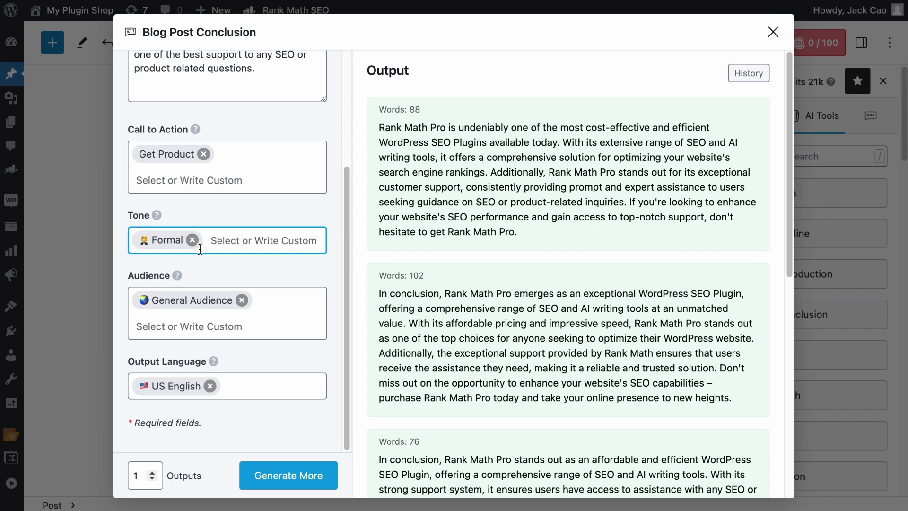
left_click(258, 241)
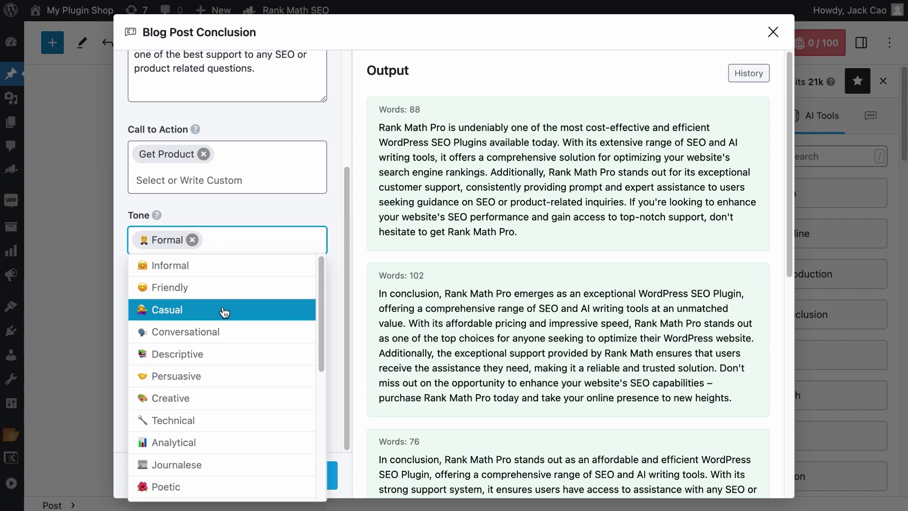
scroll(223, 310, "down", 5)
scroll(224, 312, "up", 5)
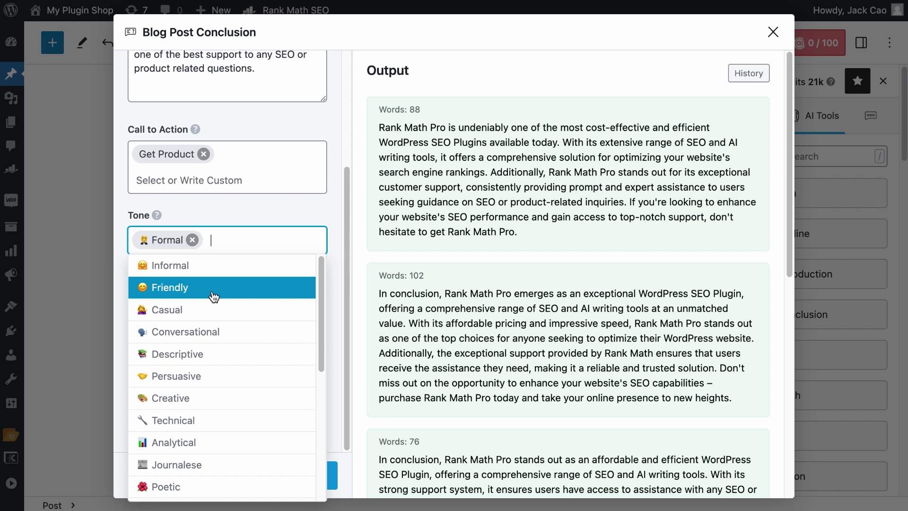
left_click(213, 288)
left_click(299, 237)
left_click(257, 265)
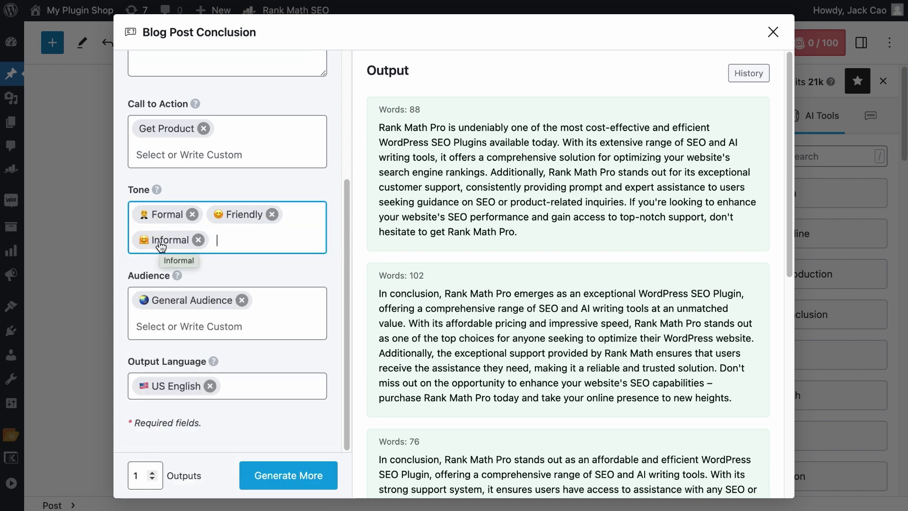
left_click(192, 214)
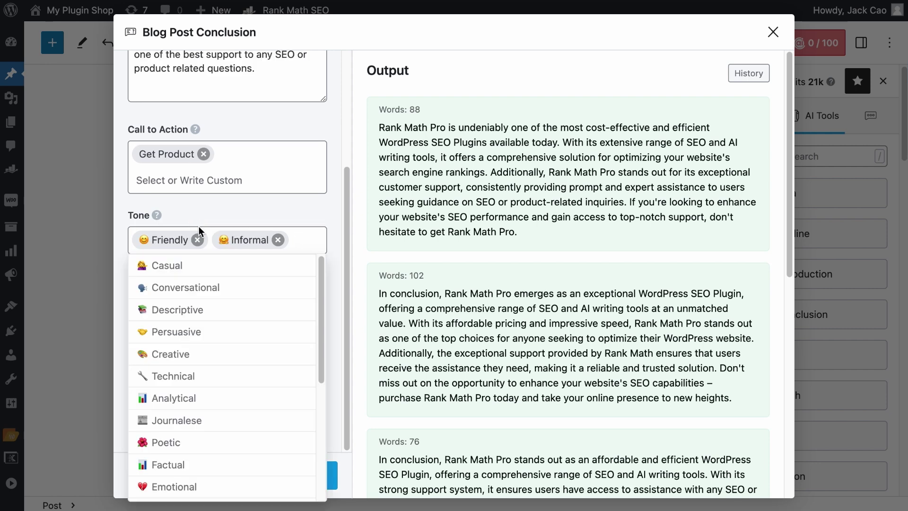
left_click(196, 285)
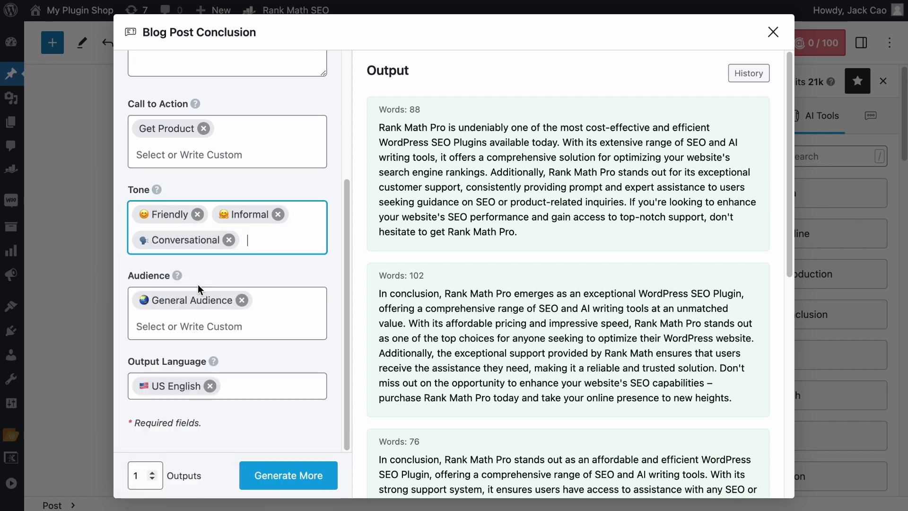
Add custom Expert and Authoritative tone tags
left_click(254, 244)
scroll(251, 346, "down", 5)
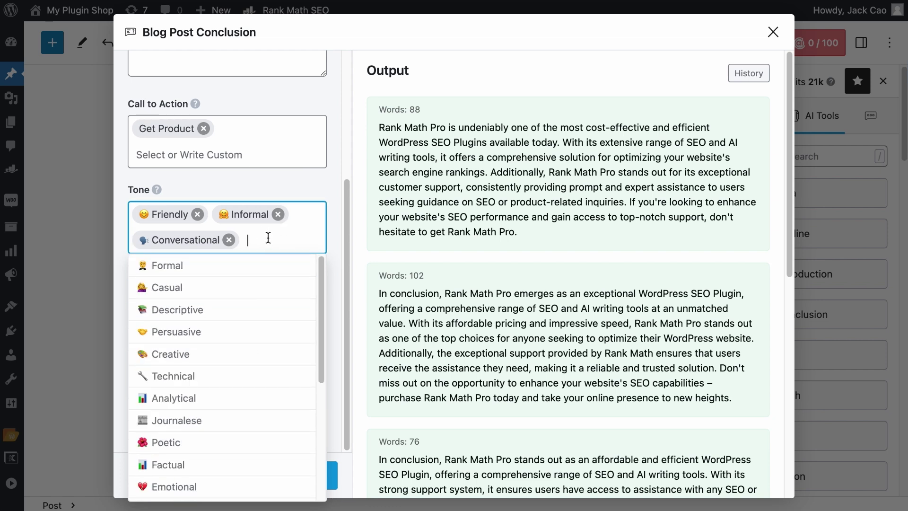
type("Exper")
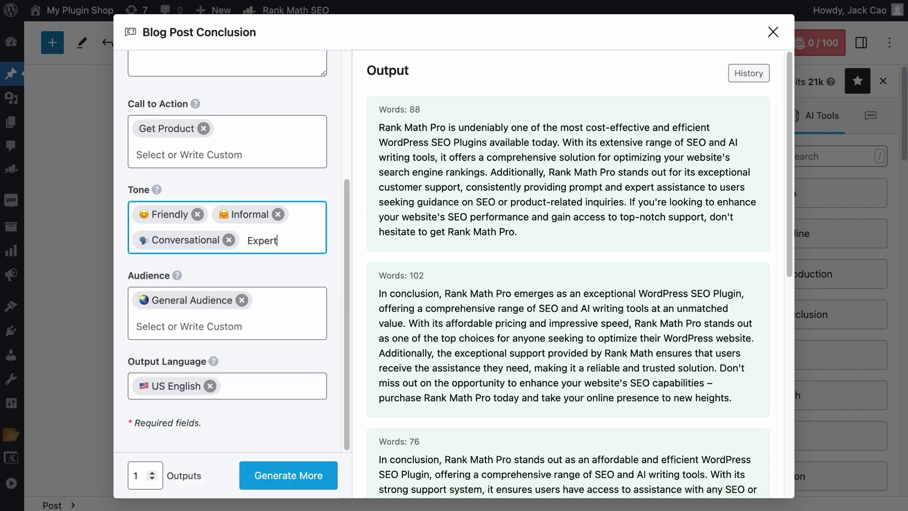
type("t")
key("Return")
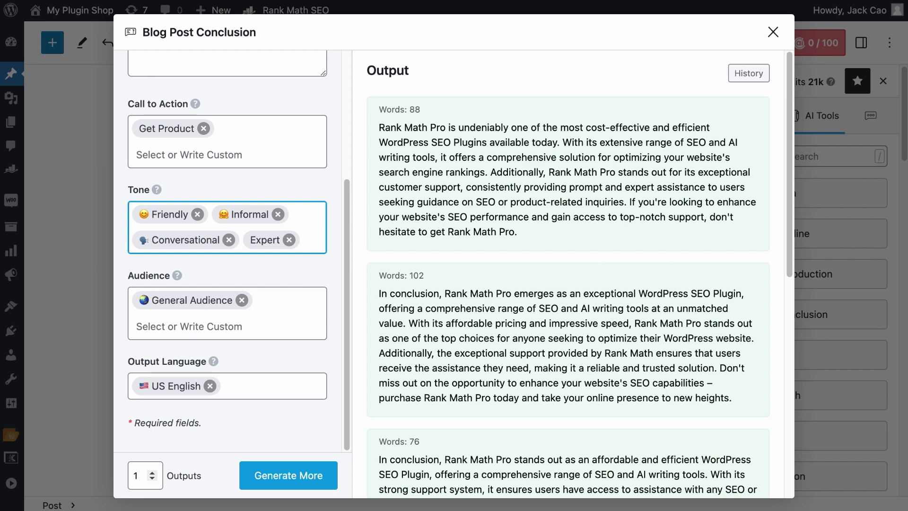
type("Authoritative")
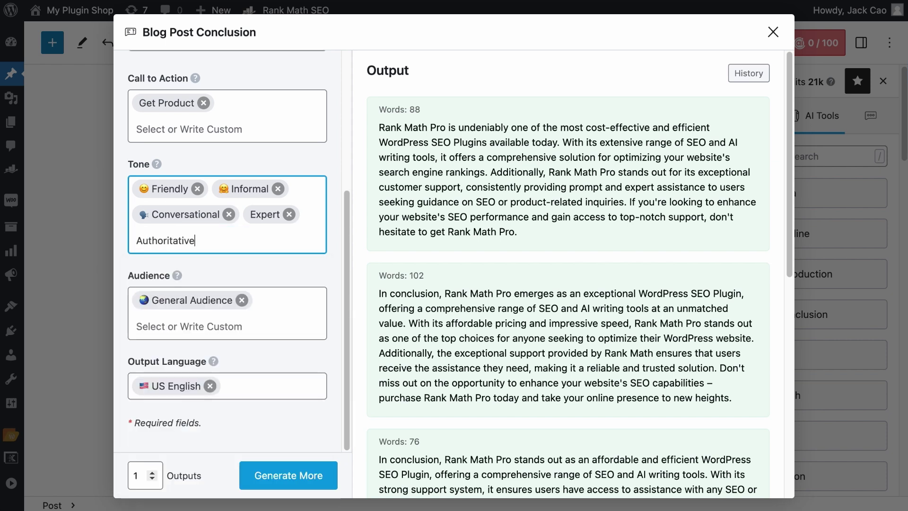
key("Return")
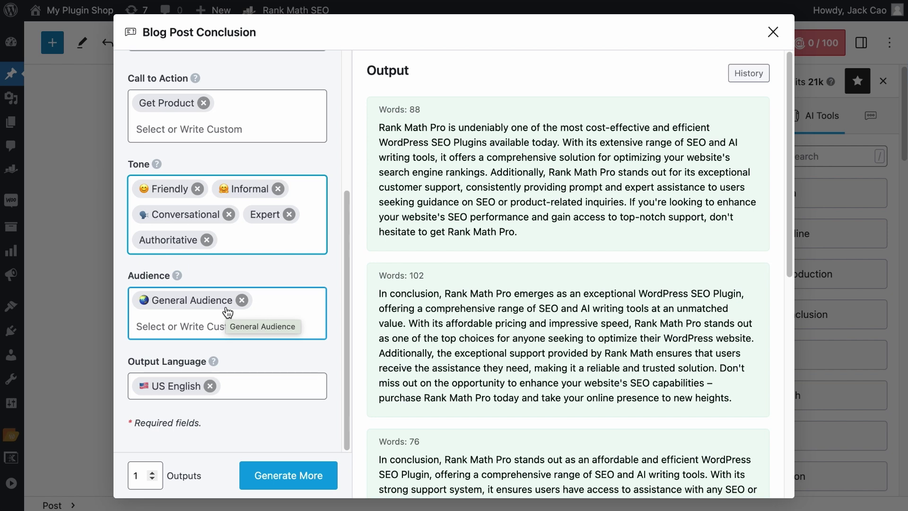
Add Professionals, Bloggers and a custom 'Rank Math Free Users' tag to the audience
left_click(222, 329)
scroll(225, 377, "down", 2)
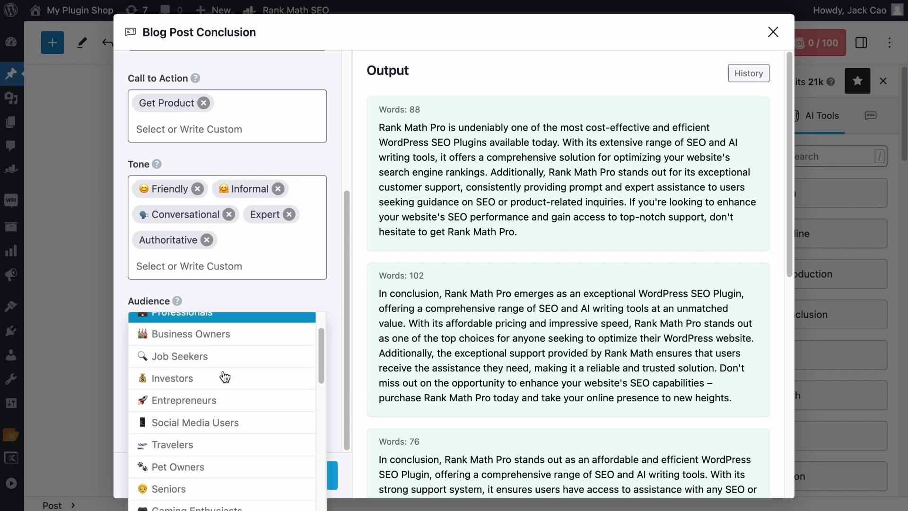
scroll(225, 377, "down", 7)
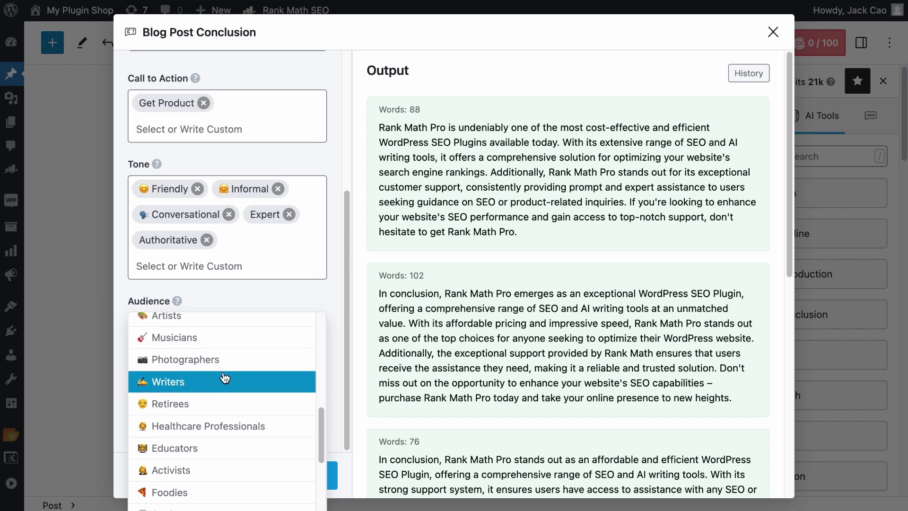
scroll(224, 377, "down", 5)
left_click(223, 373)
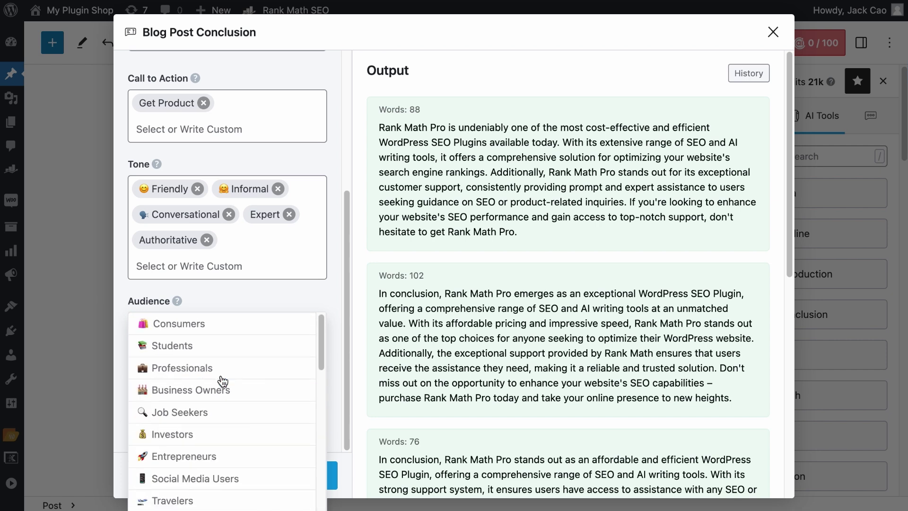
left_click(220, 373)
type("bloggers")
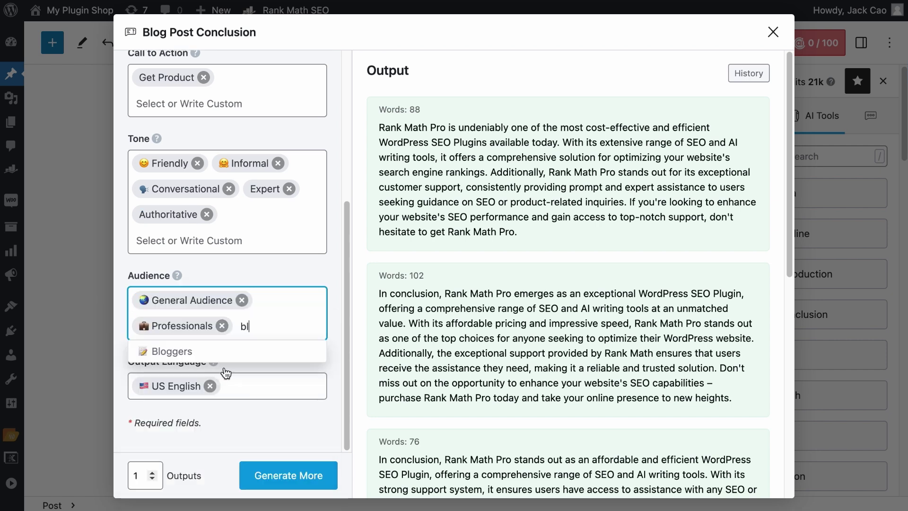
left_click(226, 352)
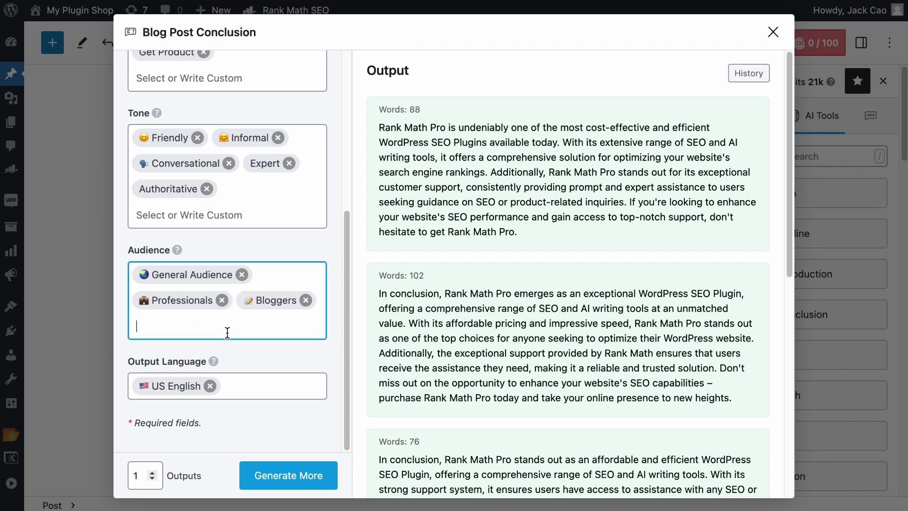
left_click(227, 333)
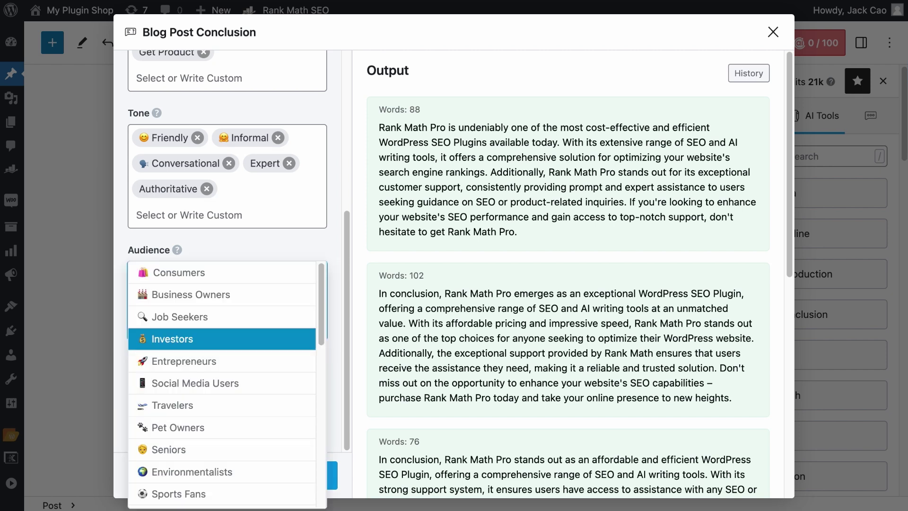
type("Rank Math Free Users")
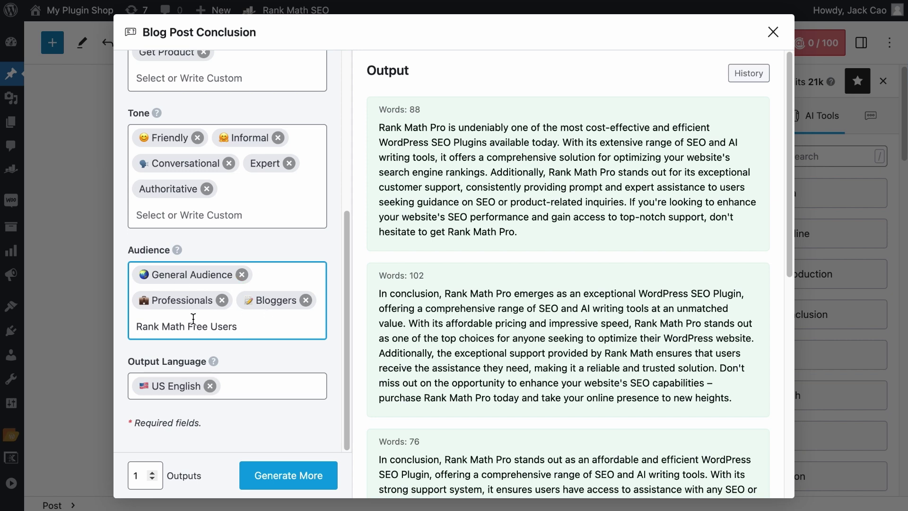
key("Return")
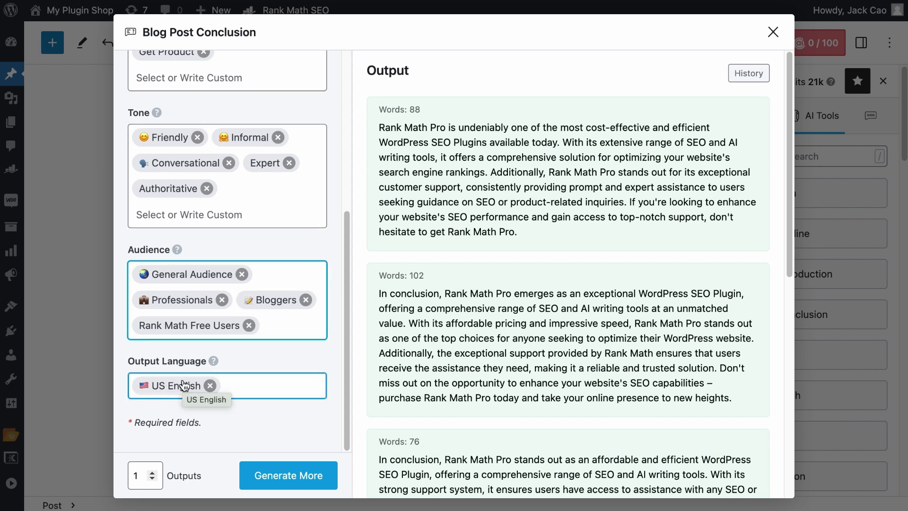
left_click(210, 386)
left_click(207, 387)
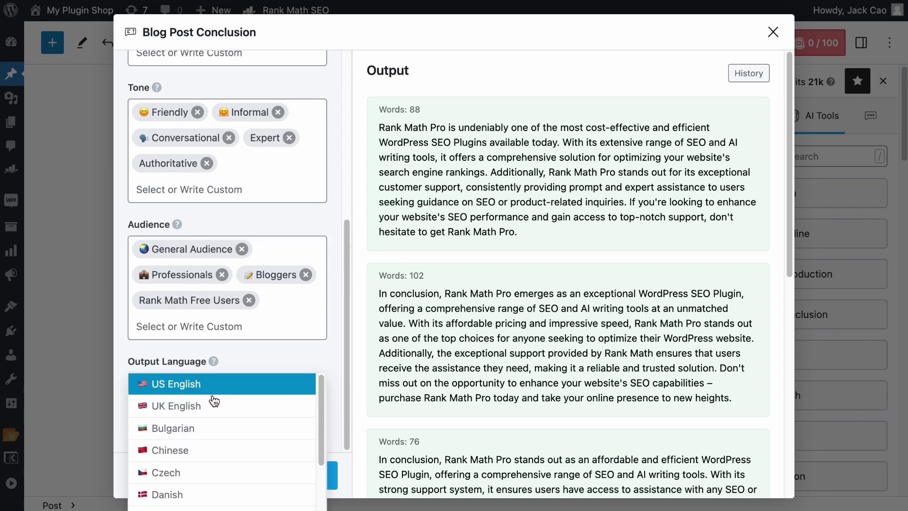
scroll(223, 414, "down", 4)
scroll(224, 415, "down", 6)
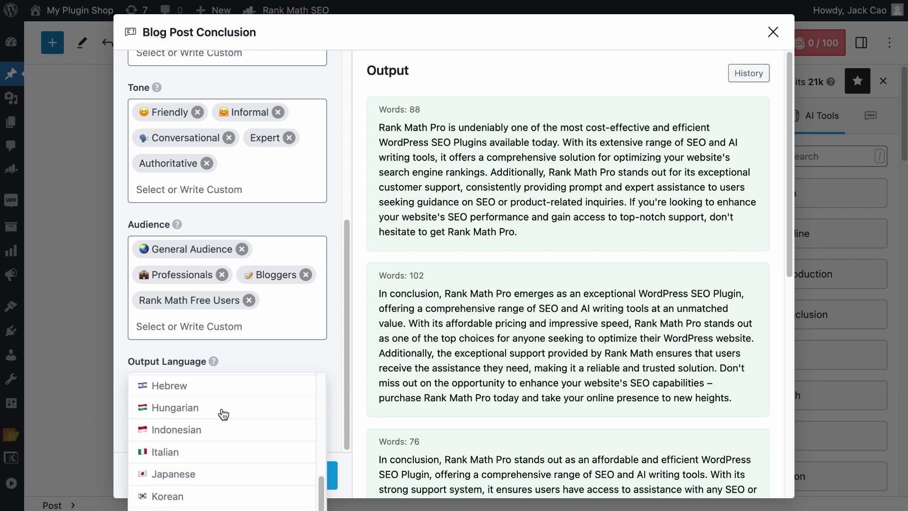
scroll(223, 415, "up", 10)
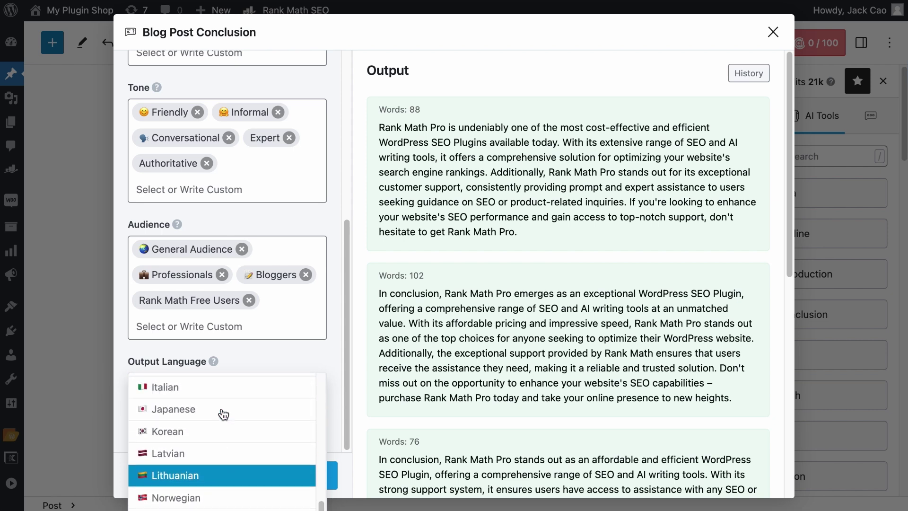
scroll(223, 414, "up", 1)
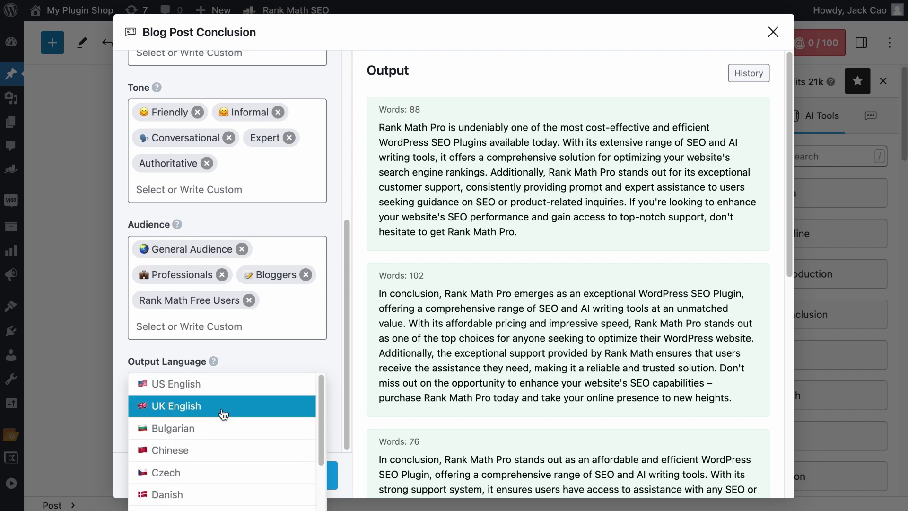
left_click(219, 395)
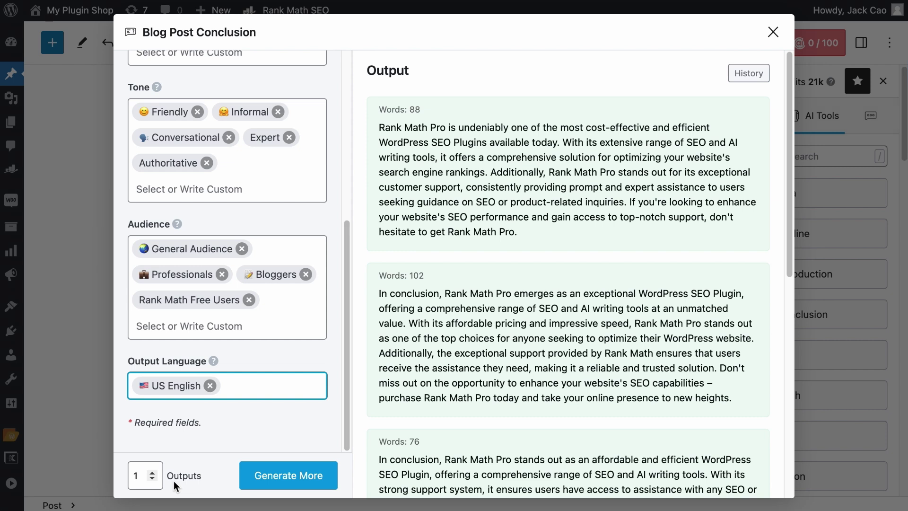
Set outputs to 1, generate a new 71-word conclusion and copy it
left_click(145, 477)
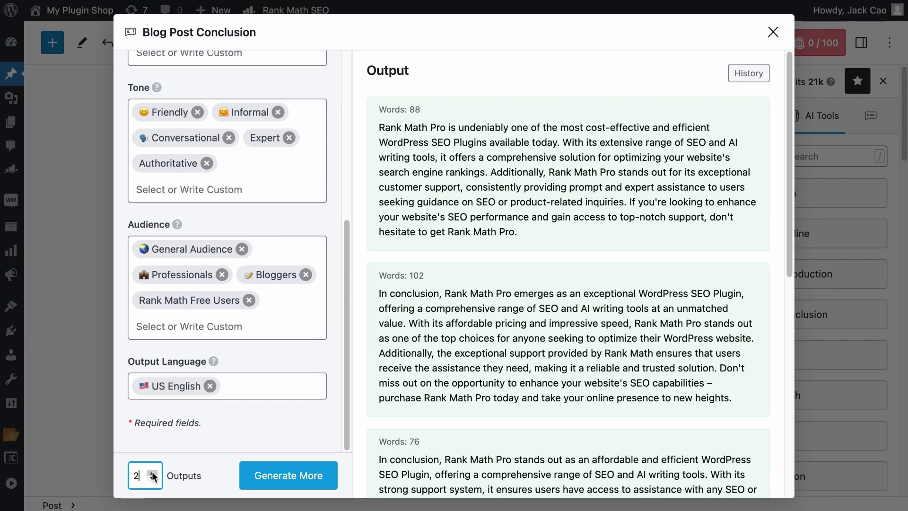
left_click(153, 473)
left_click(153, 473)
left_click(153, 472)
left_click(153, 473)
type("1")
left_click(271, 481)
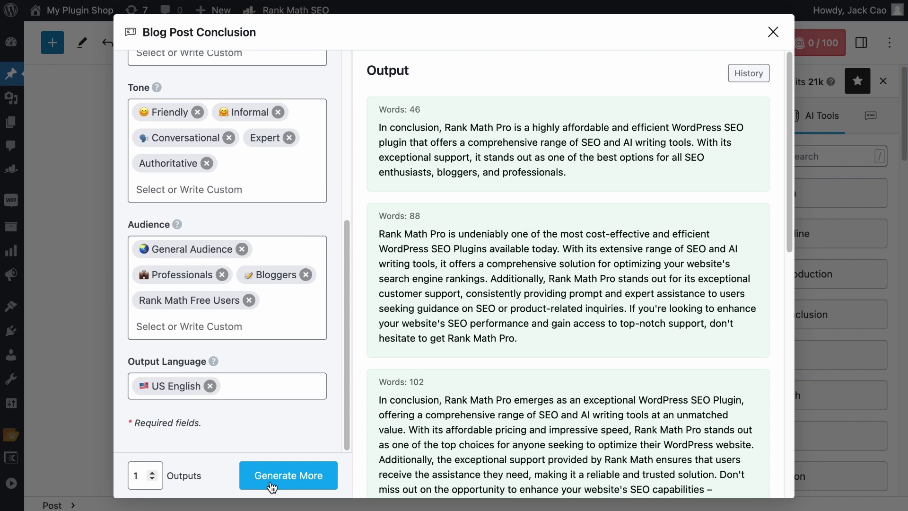
mouse_move(551, 165)
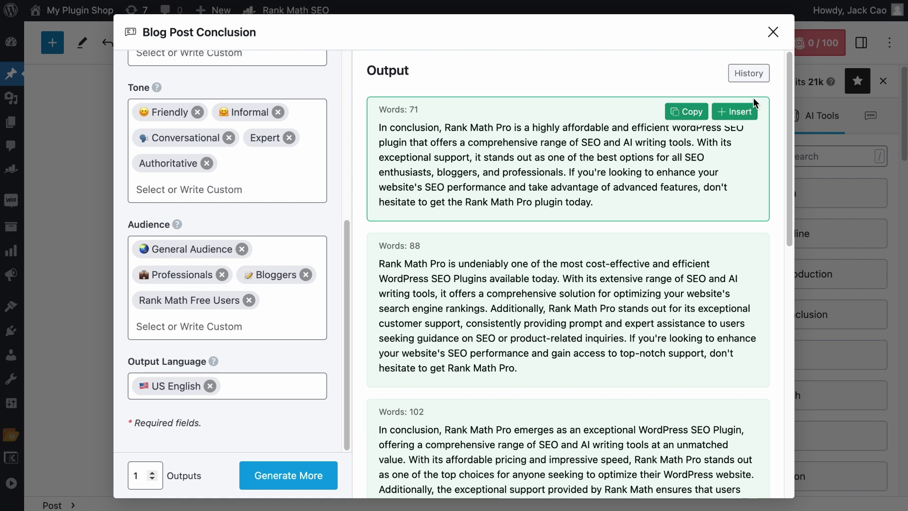
left_click(685, 114)
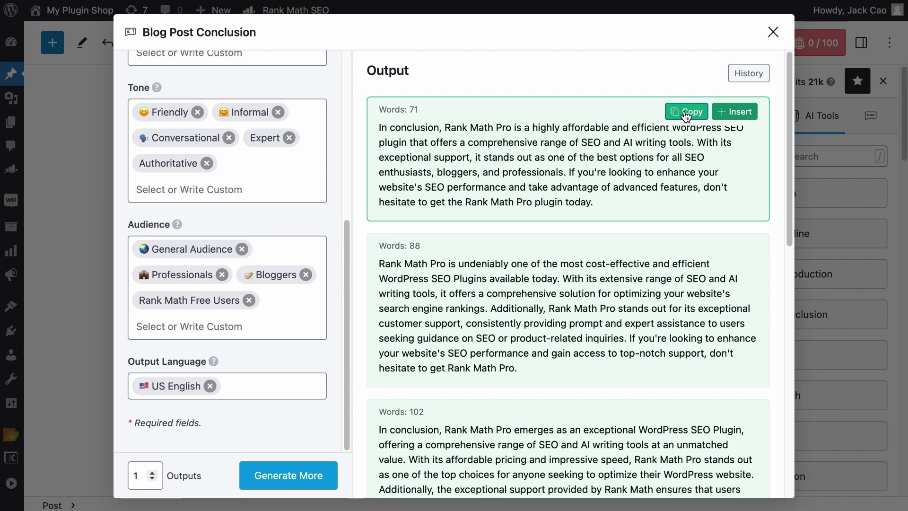
Insert the 71-word conclusion under the Conclusion heading
left_click(727, 112)
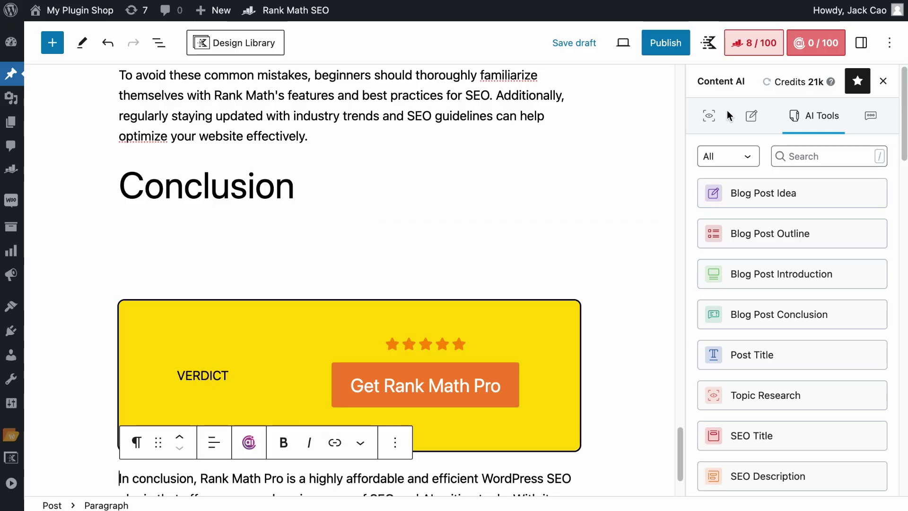
scroll(275, 349, "down", 2)
scroll(424, 377, "down", 2)
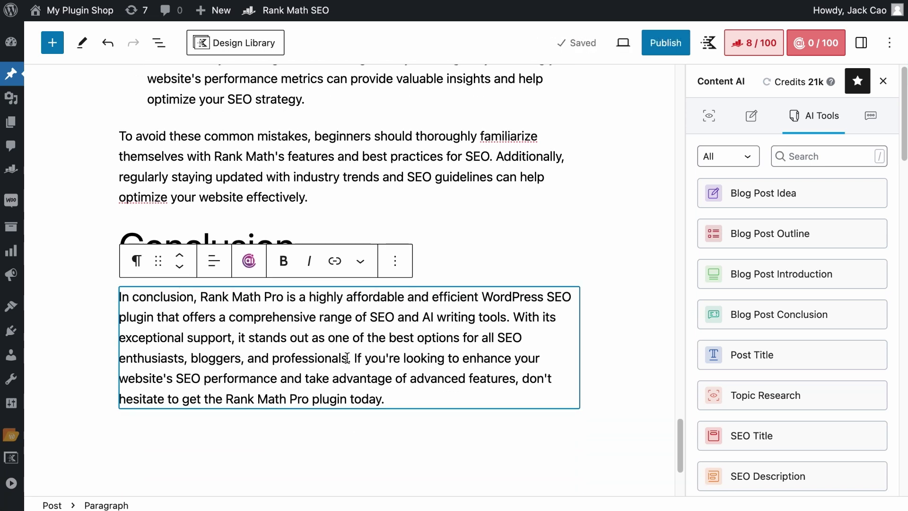
Reopen Blog Post Conclusion and browse its history of earlier generated conclusions
left_click(762, 317)
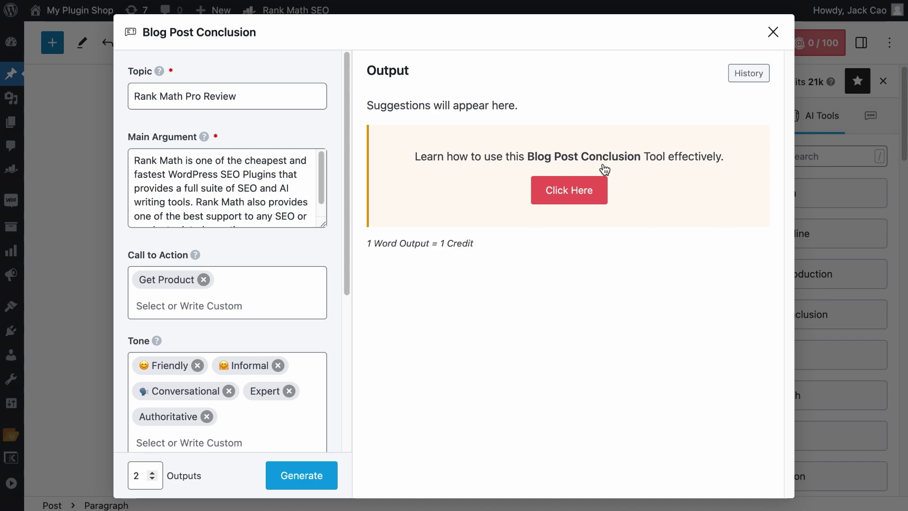
left_click(735, 74)
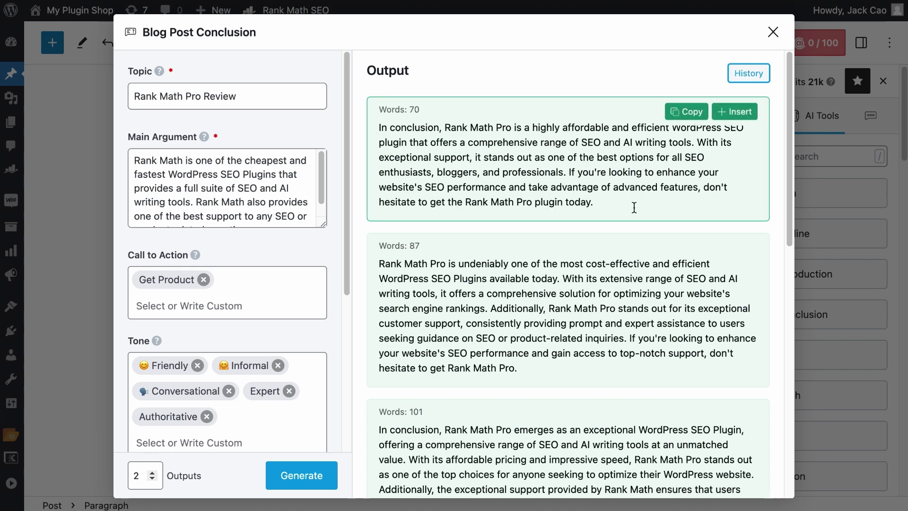
scroll(615, 246, "down", 9)
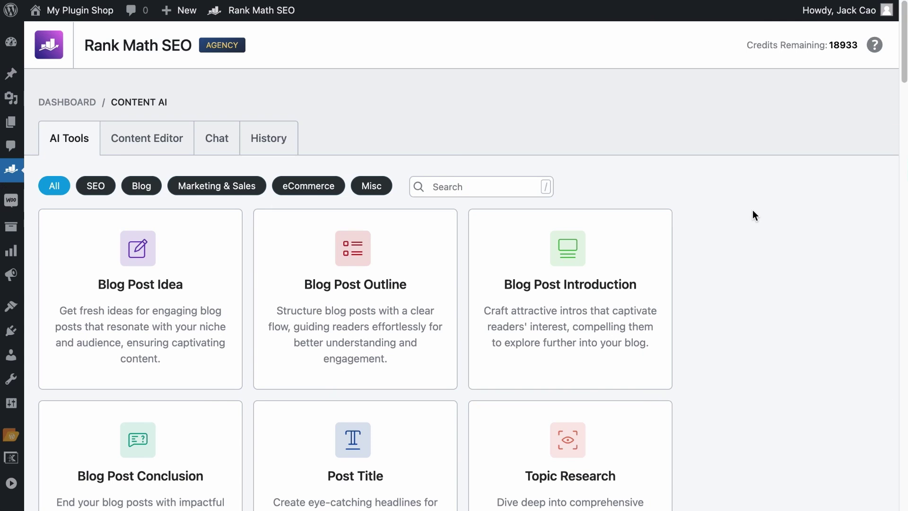
Switch to the Content Editor tab on the Content AI page
left_click(147, 143)
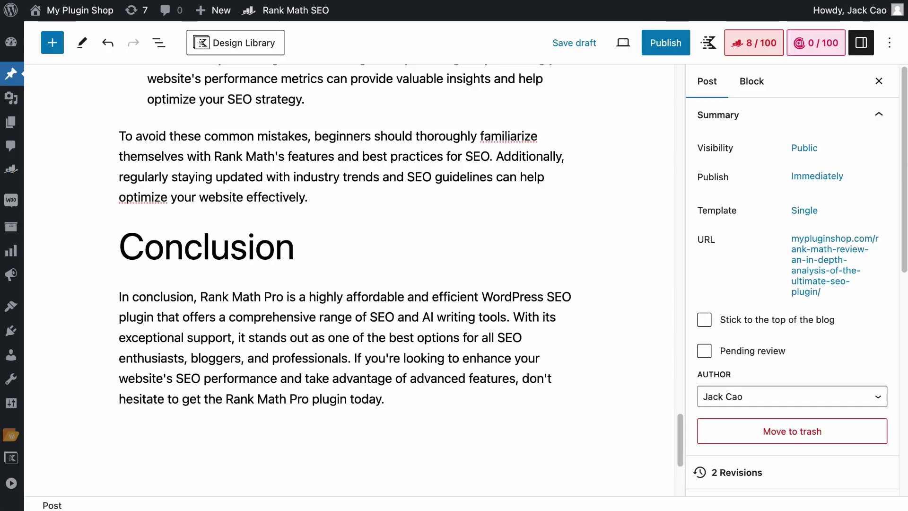
left_click(819, 46)
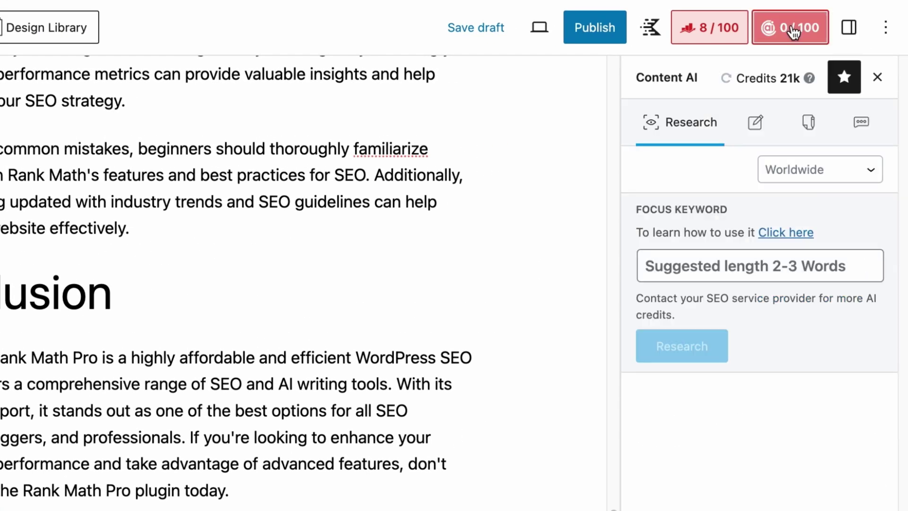
left_click(756, 124)
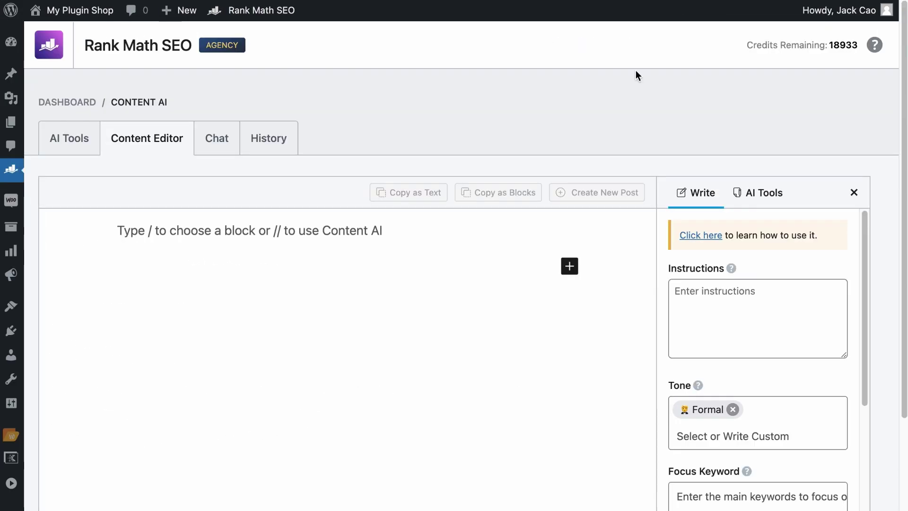
left_click(784, 281)
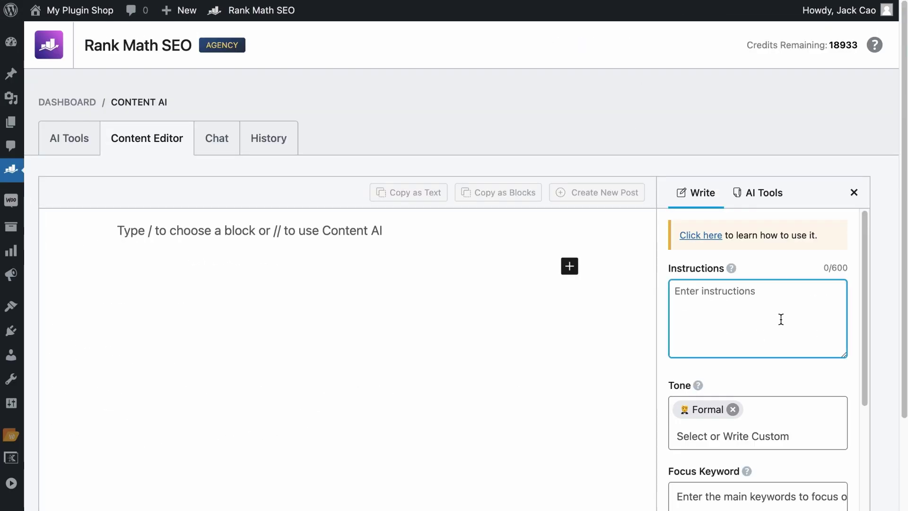
left_click(843, 278)
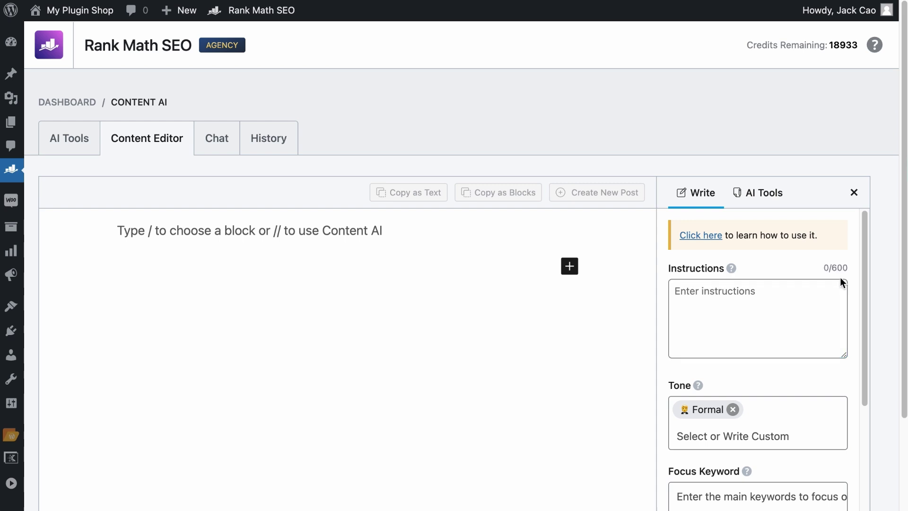
left_click(840, 279)
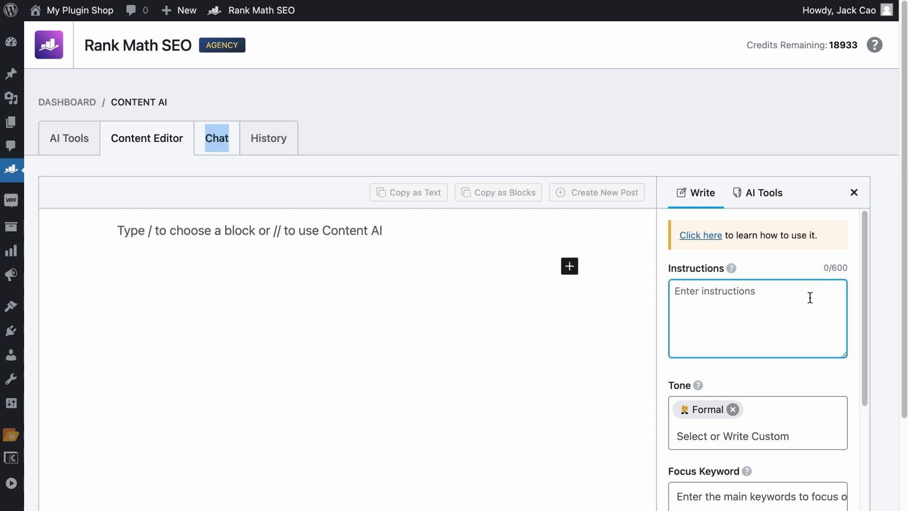
Paste the conclusion instruction and replace the Formal tone with Friendly and Authoritative
key("ctrl+v")
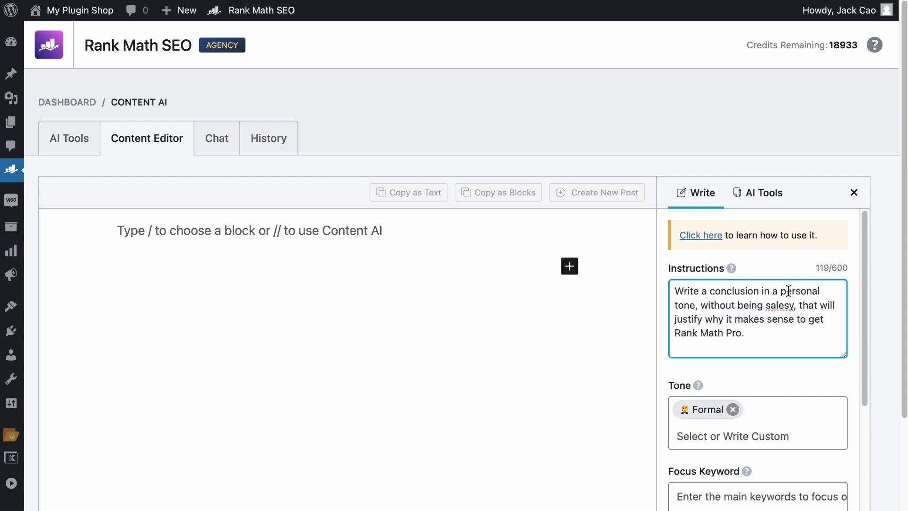
left_click_drag(672, 291, 775, 333)
key("ctrl+c")
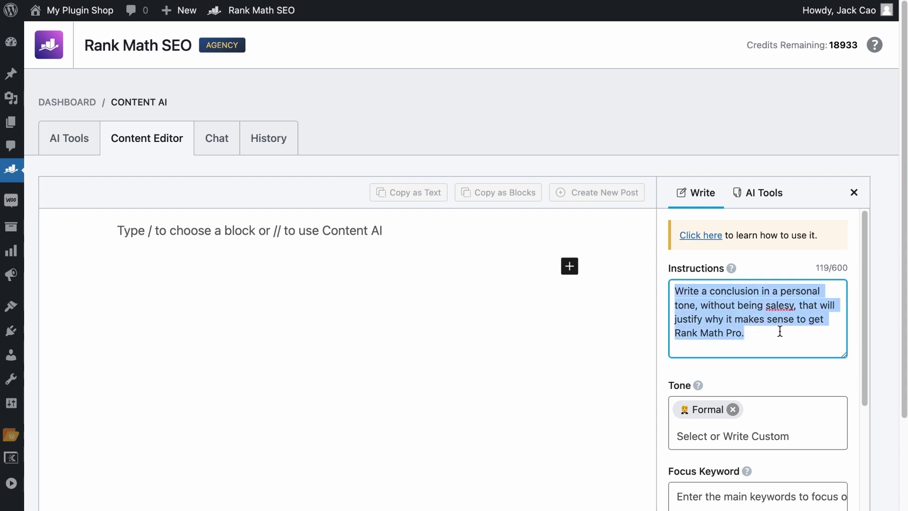
scroll(781, 331, "down", 3)
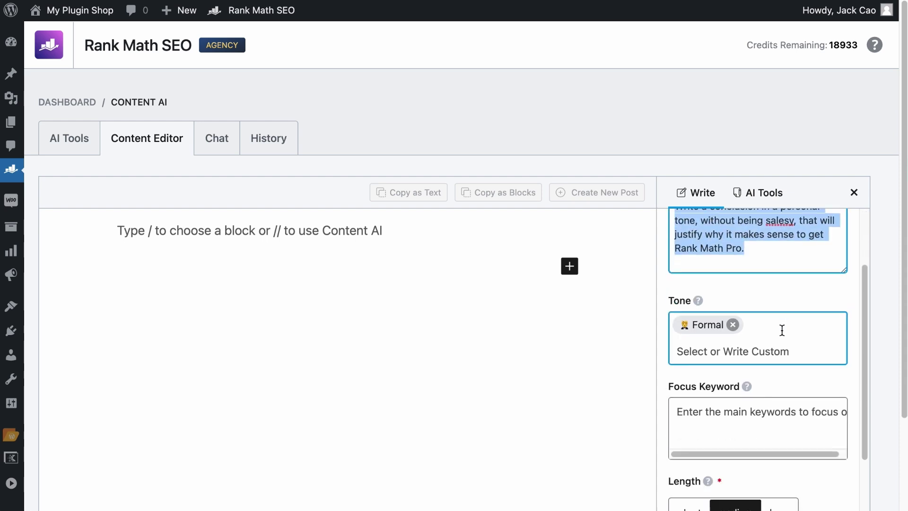
left_click(732, 324)
left_click(733, 327)
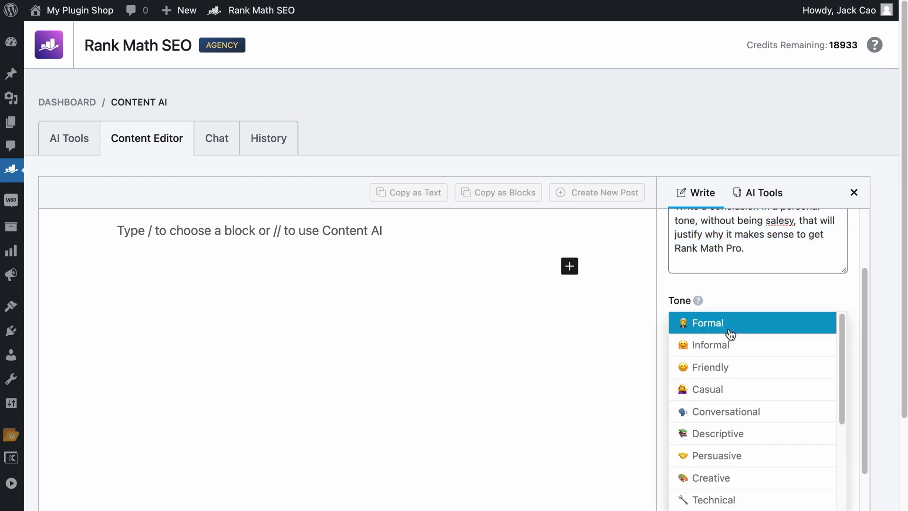
left_click(735, 365)
type("Authorit")
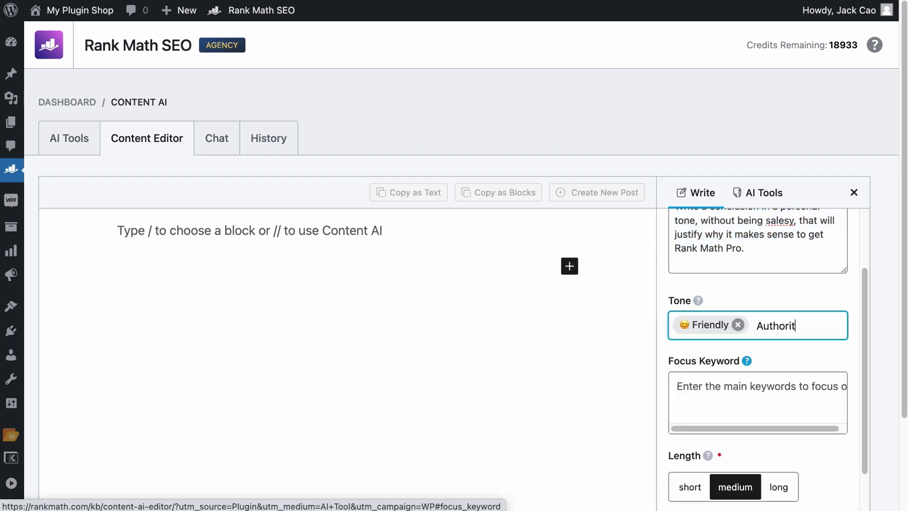
type("ative")
key("Return")
scroll(750, 375, "down", 2)
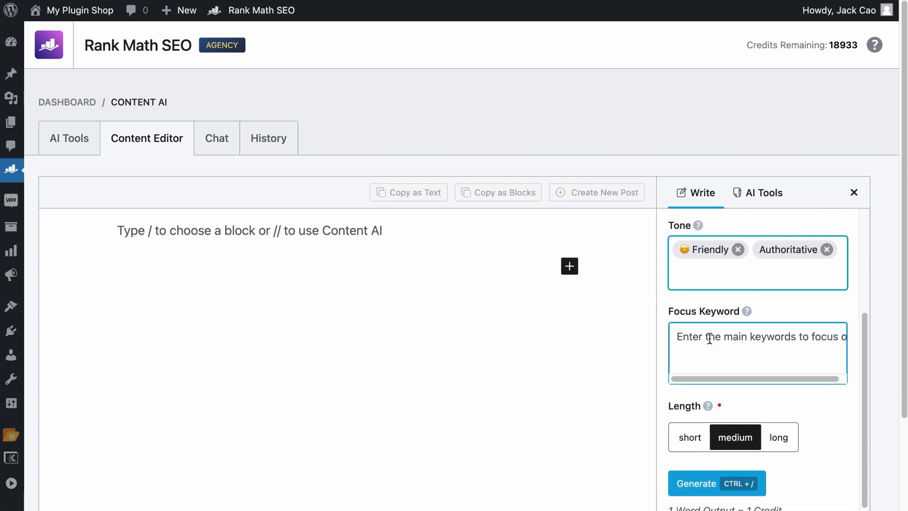
Set focus keyword Rank Math Pro and Length long, then generate the conclusion
left_click(710, 338)
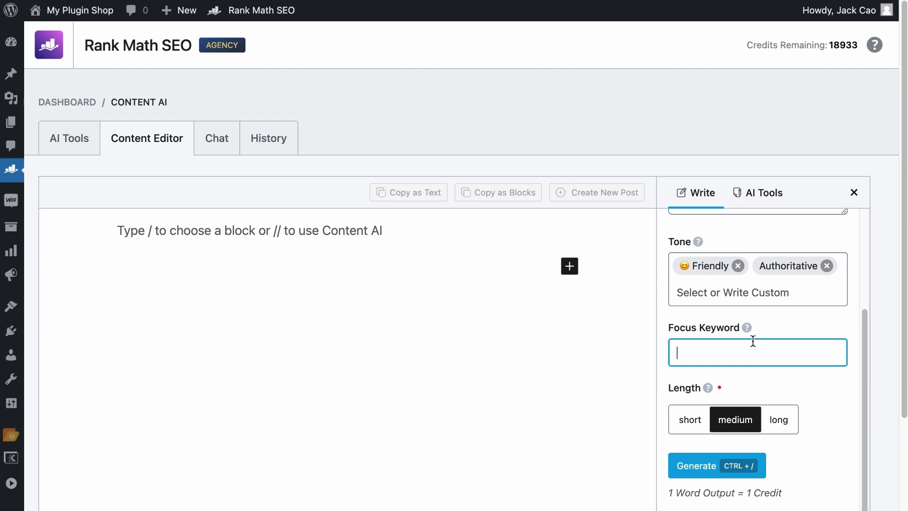
type("Rank Math Pro")
key("Return")
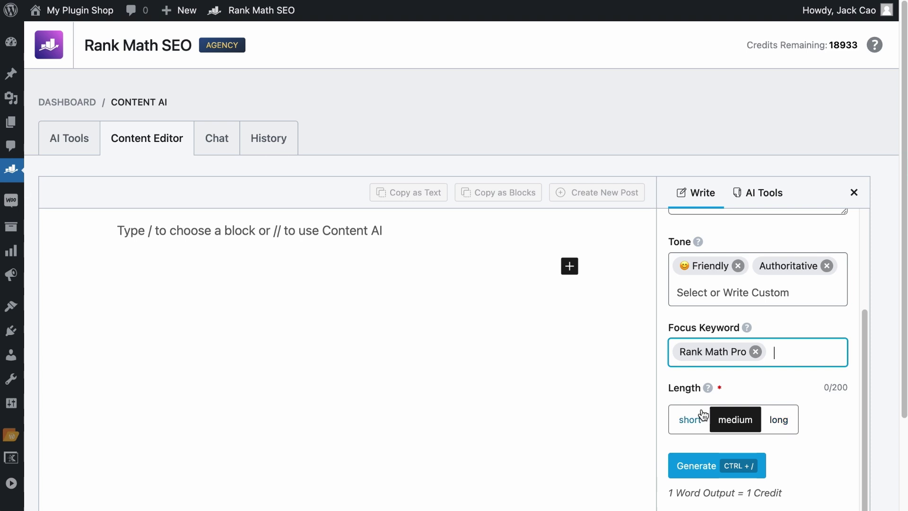
left_click(691, 418)
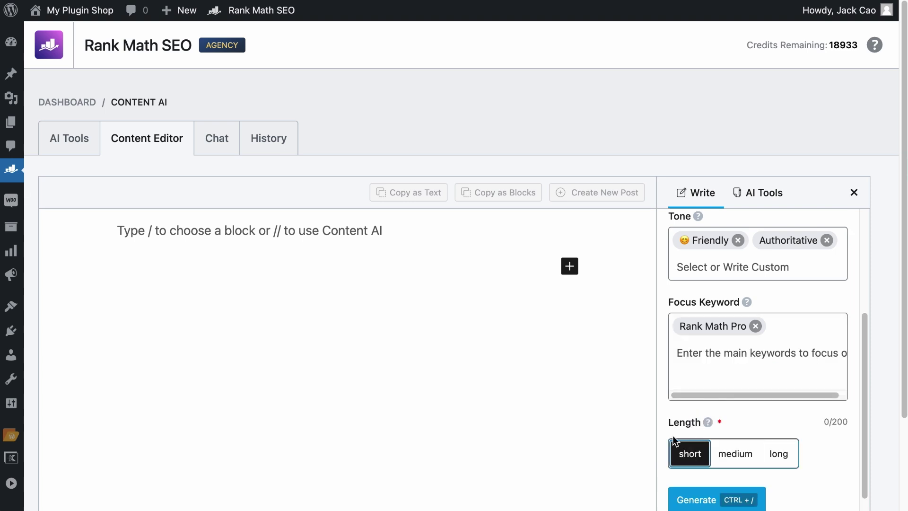
left_click(740, 458)
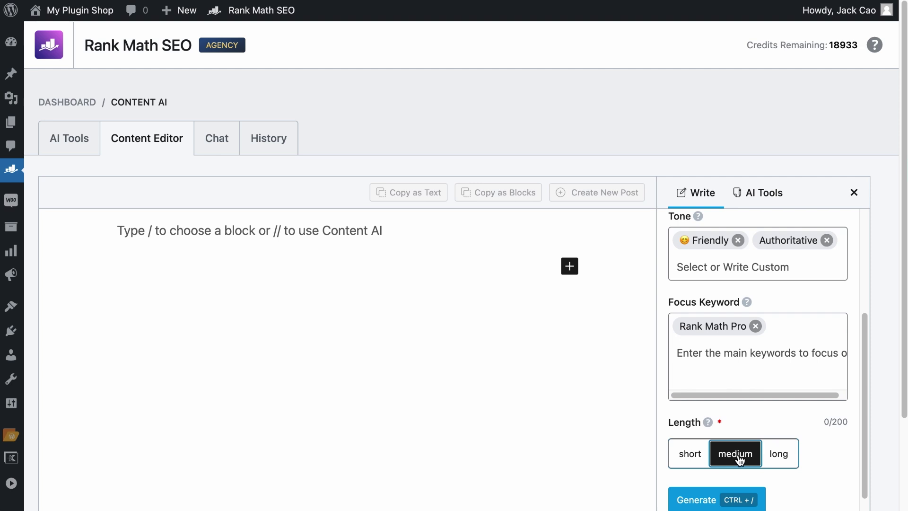
left_click(778, 458)
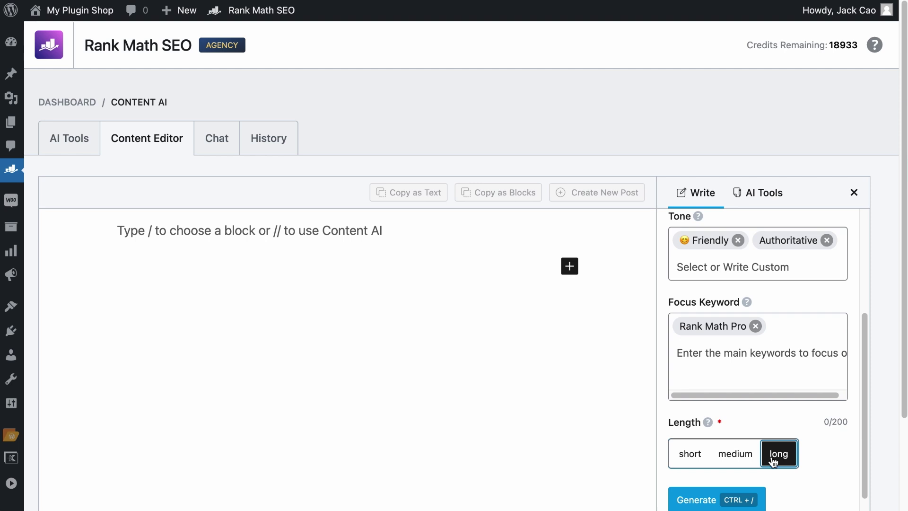
left_click(695, 500)
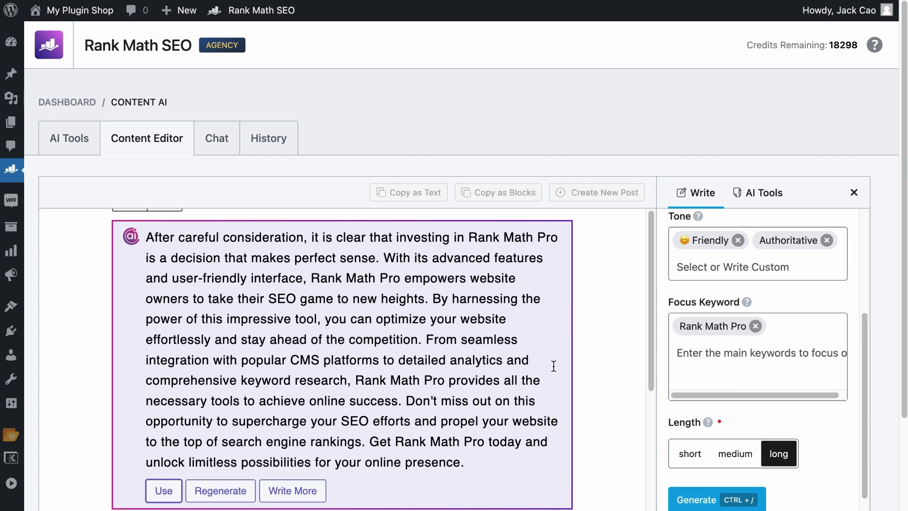
Switch Length to medium and generate a second conclusion below the long one
left_click(731, 463)
scroll(577, 428, "down", 4)
left_click(432, 332)
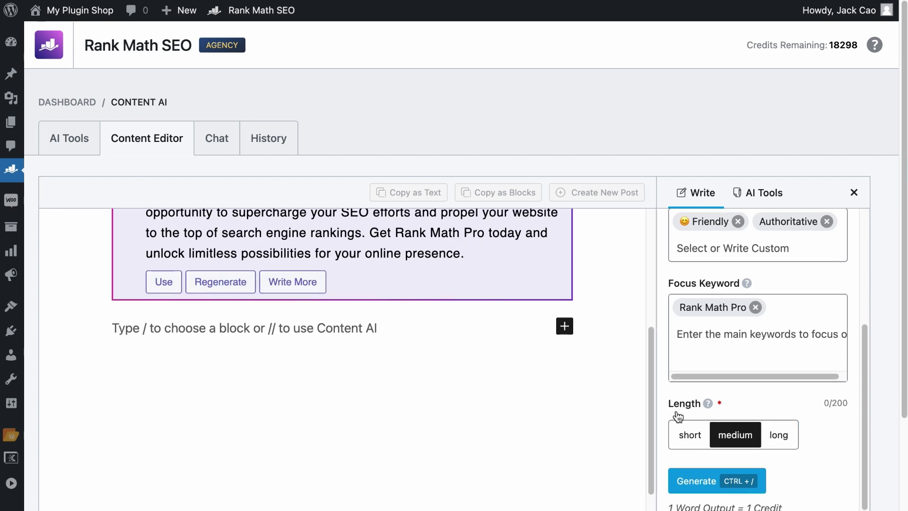
scroll(680, 416, "down", 1)
left_click(693, 485)
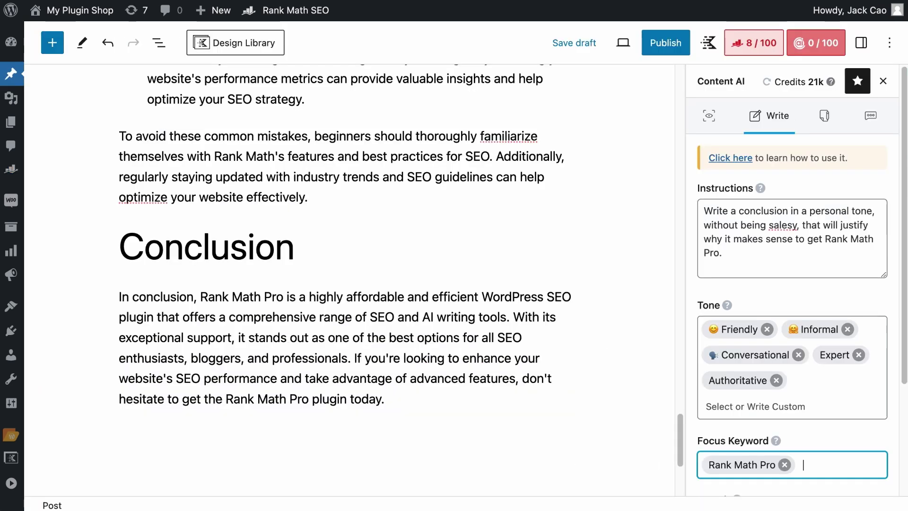
Delete the existing paragraph under the Conclusion heading
left_click_drag(389, 398, 118, 296)
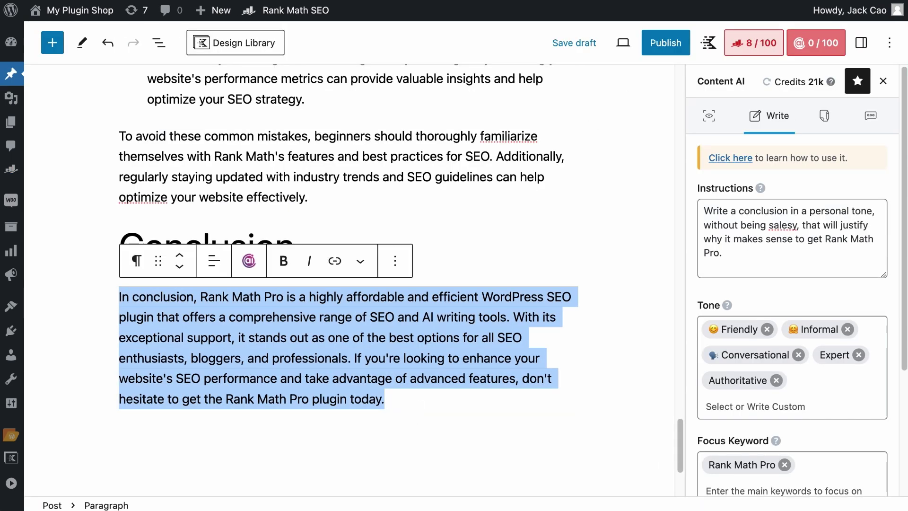
key("BackSpace")
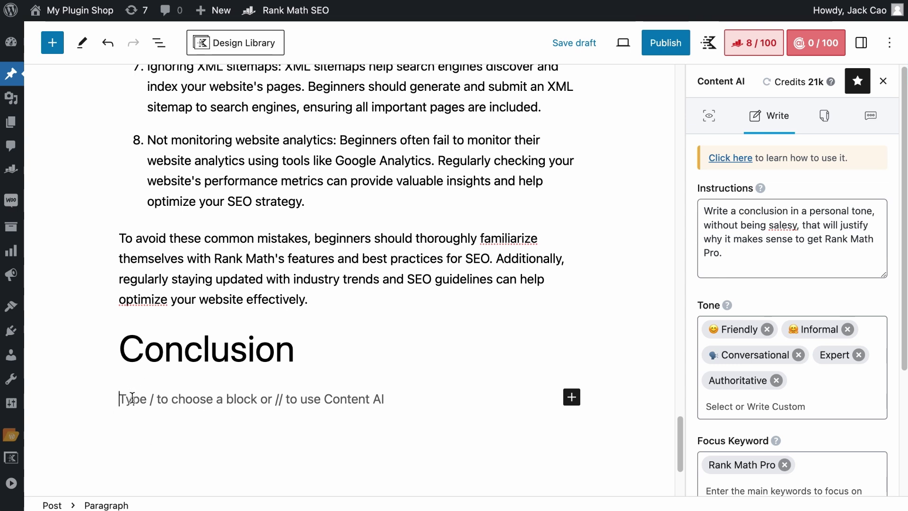
left_click(762, 383)
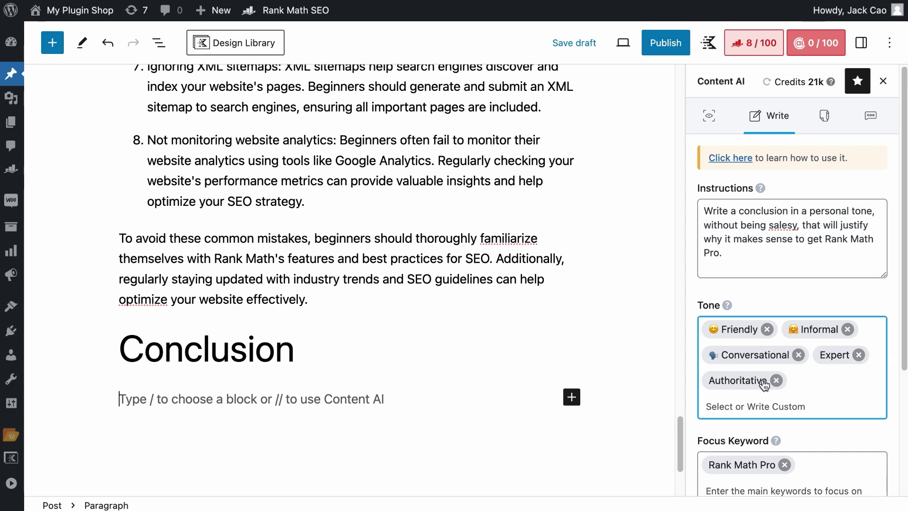
scroll(763, 379, "down", 2)
scroll(763, 380, "down", 5)
Keep Length at medium and generate a fresh Rank Math Pro conclusion
left_click(763, 381)
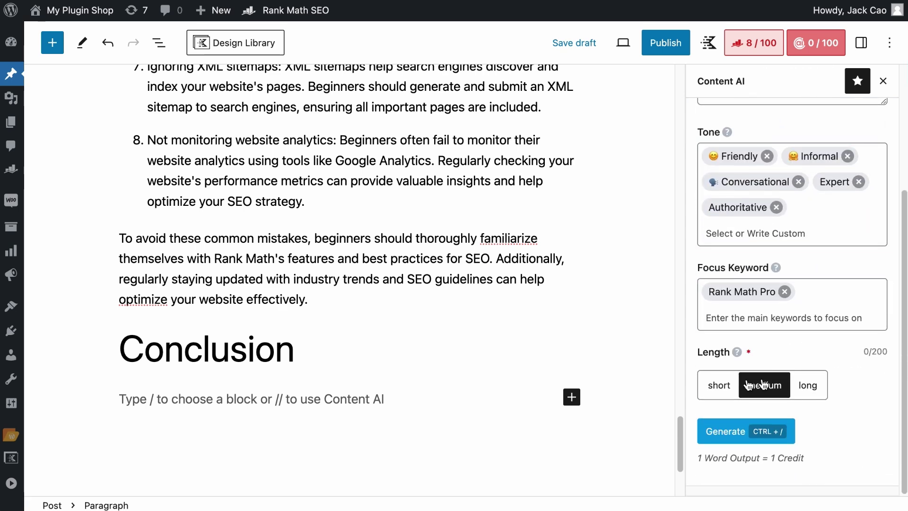
scroll(252, 163, "up", 3)
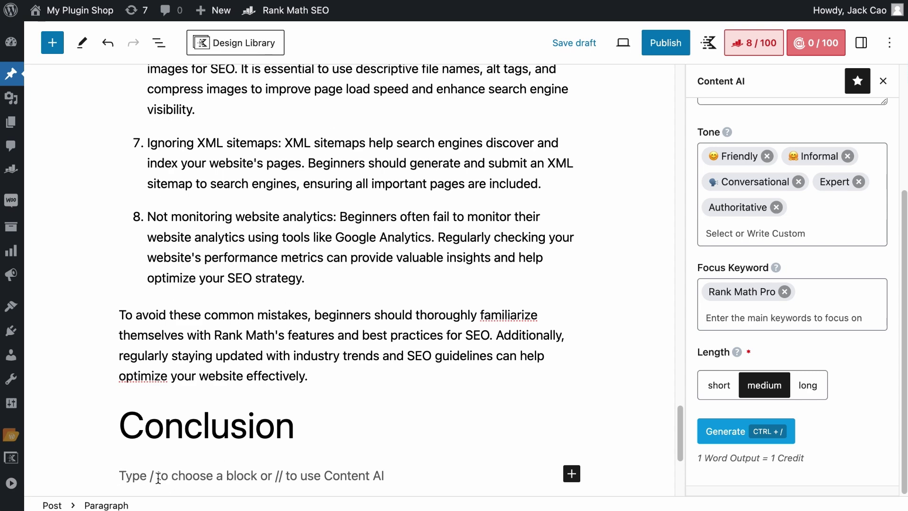
scroll(170, 397, "down", 6)
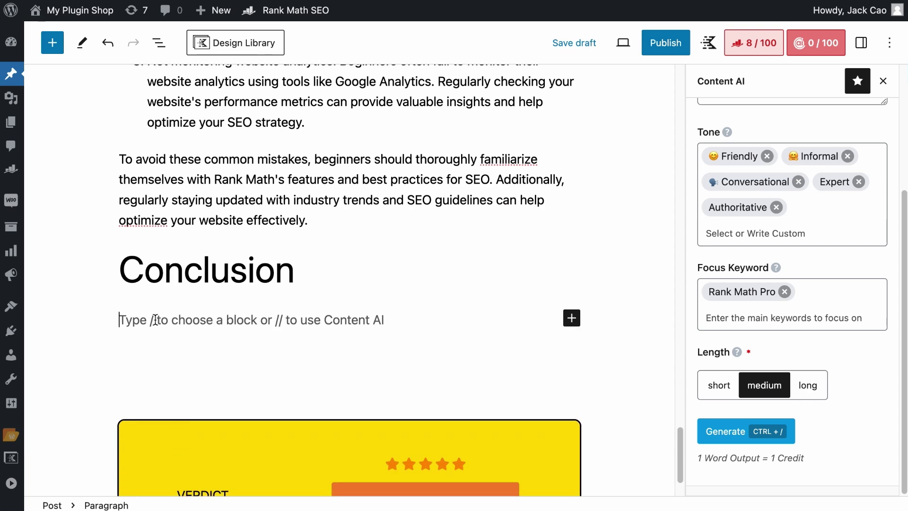
left_click(726, 432)
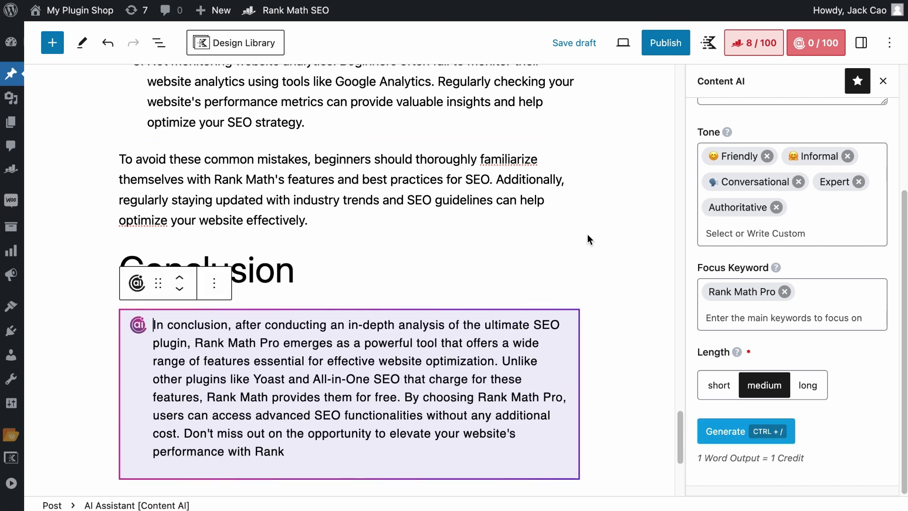
scroll(863, 261, "up", 4)
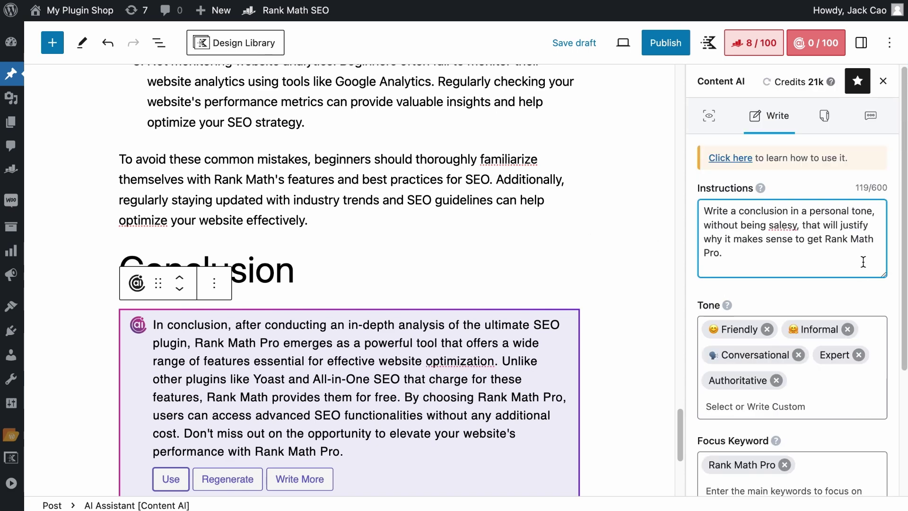
scroll(563, 384, "down", 4)
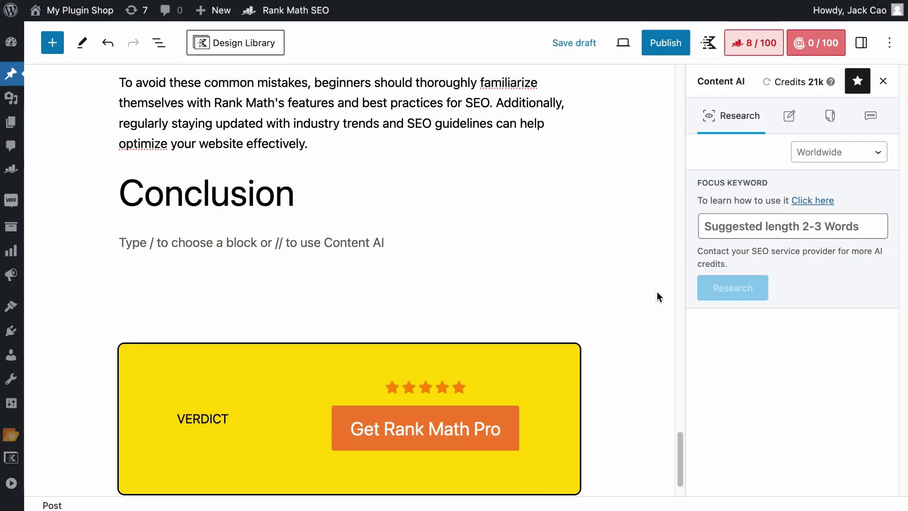
Paste the conclusion instructions into the empty paragraph and add that other WordPress SEO plugins charge a premium
left_click(333, 243)
key("ctrl+v")
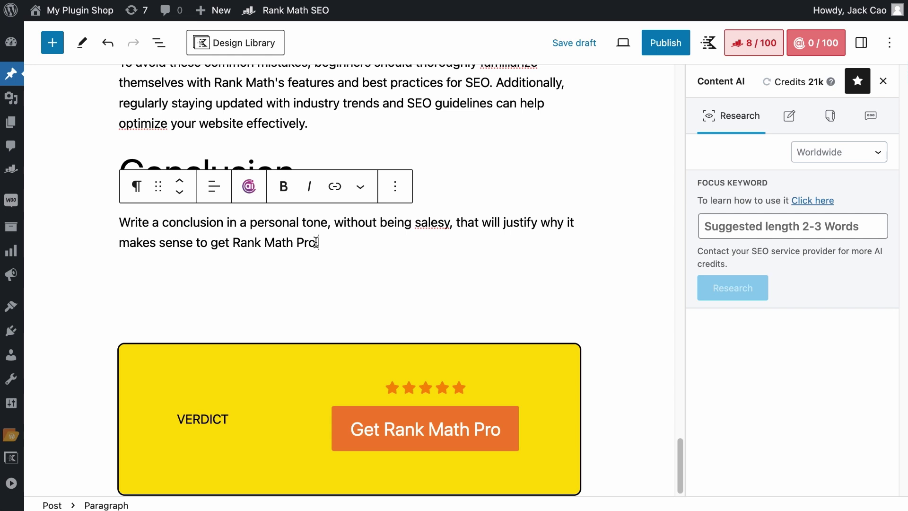
type(". The Conclusion ")
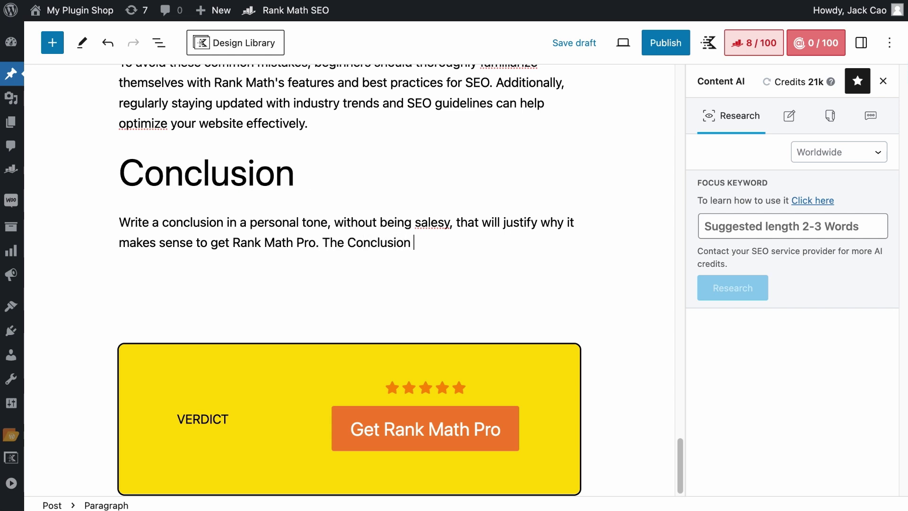
type("should include other WordPress SEO")
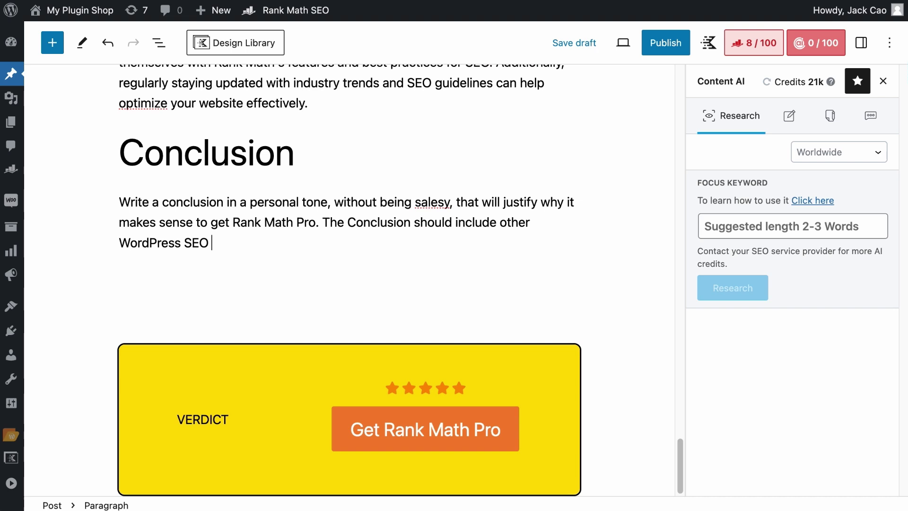
type(" Plugins charge a premium for tools th")
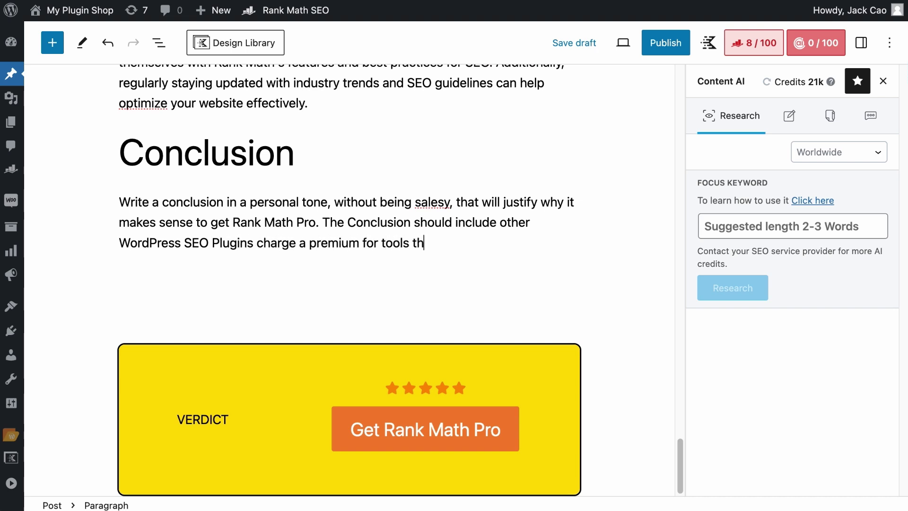
type("at Rank Math provides for free.")
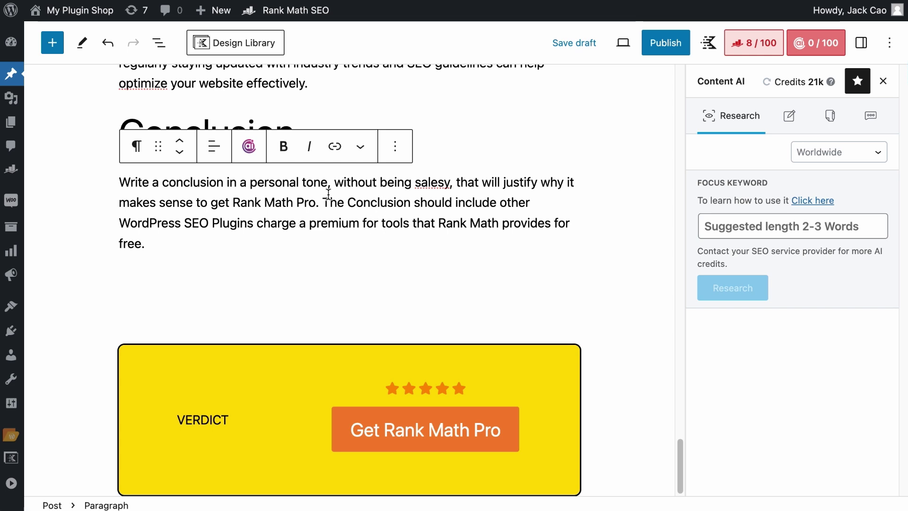
Run the prompt paragraph as an AI command to generate a conclusion
left_click(251, 151)
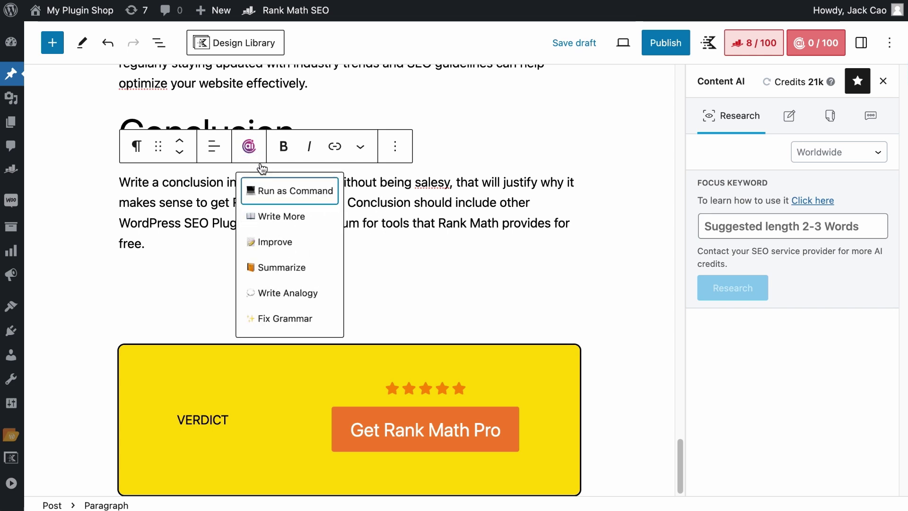
left_click(268, 189)
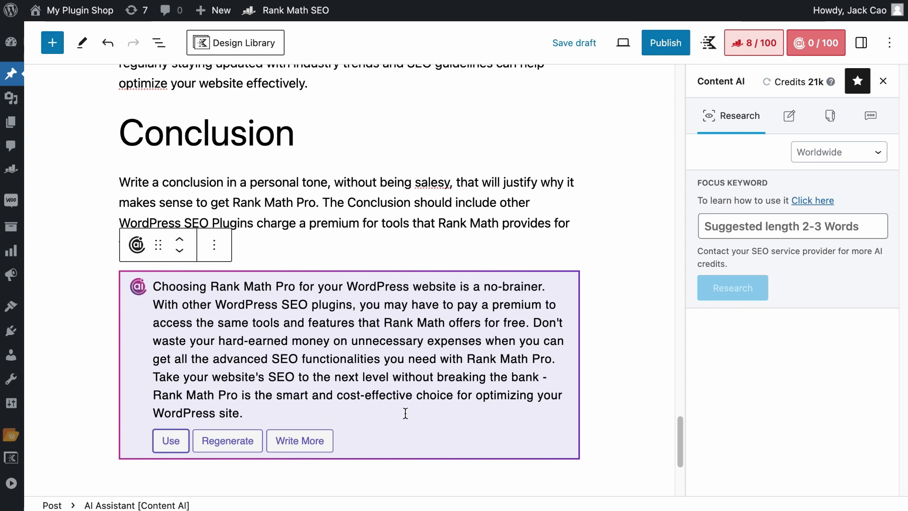
triple_click(386, 223)
key("super+c")
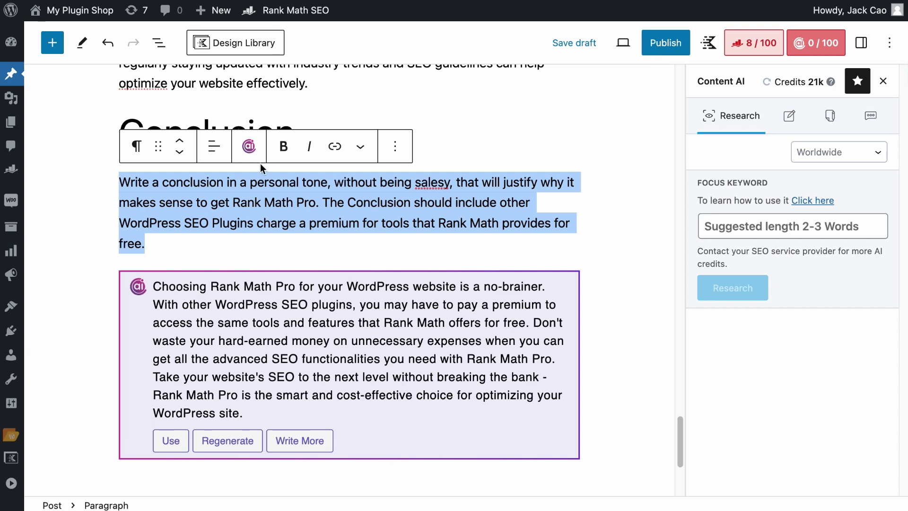
Generate a second conclusion by starting an AI block with // in the empty paragraph below
scroll(314, 421, "down", 5)
left_click(399, 257)
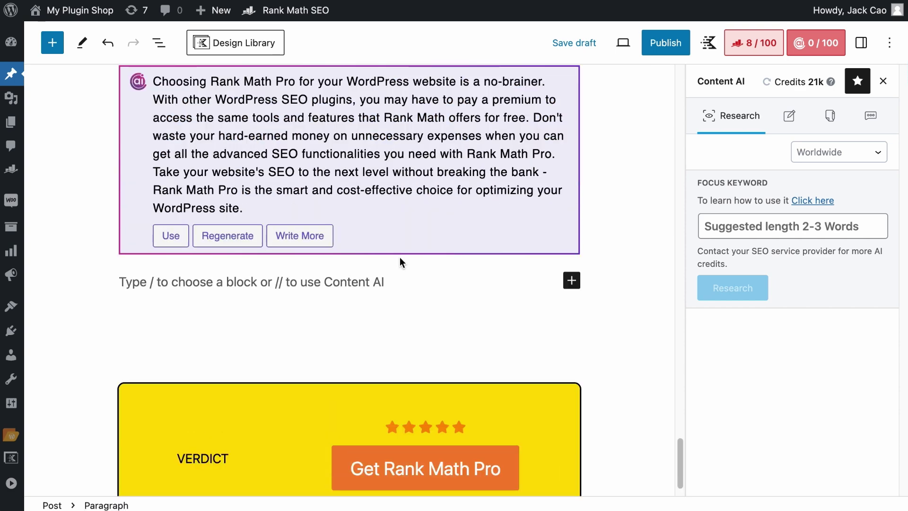
type("//")
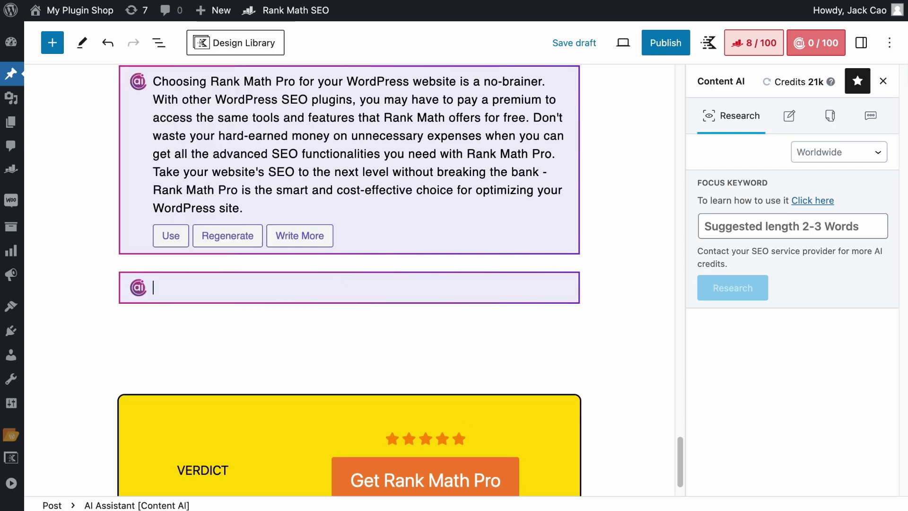
key("super+v")
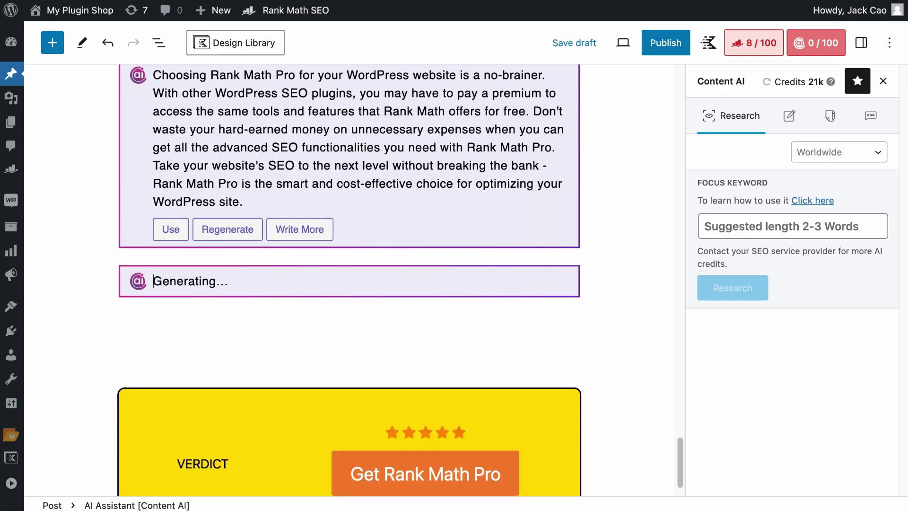